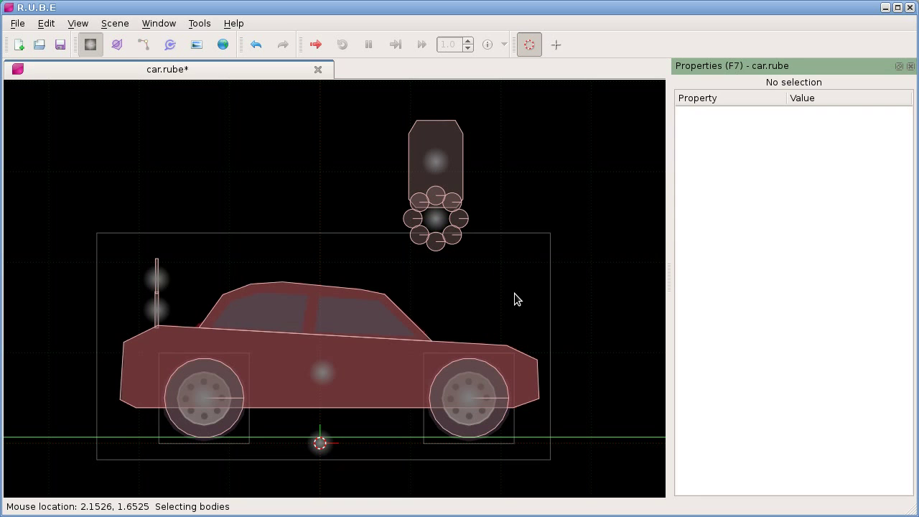
# Pan and zoom the scene, briefly toggling between fixture and body selection modes
pyautogui.moveTo(455, 300); pyautogui.dragTo(452, 295, button='right')
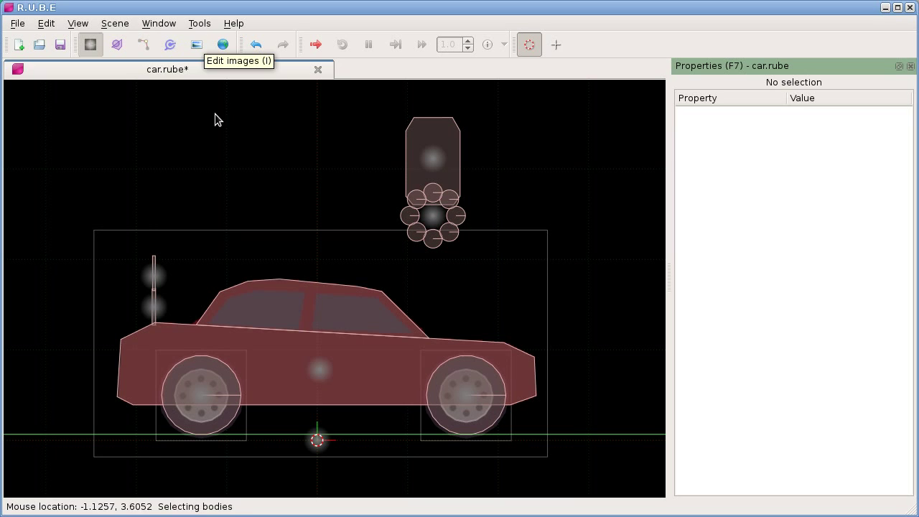
pyautogui.press('f')
pyautogui.press('b')
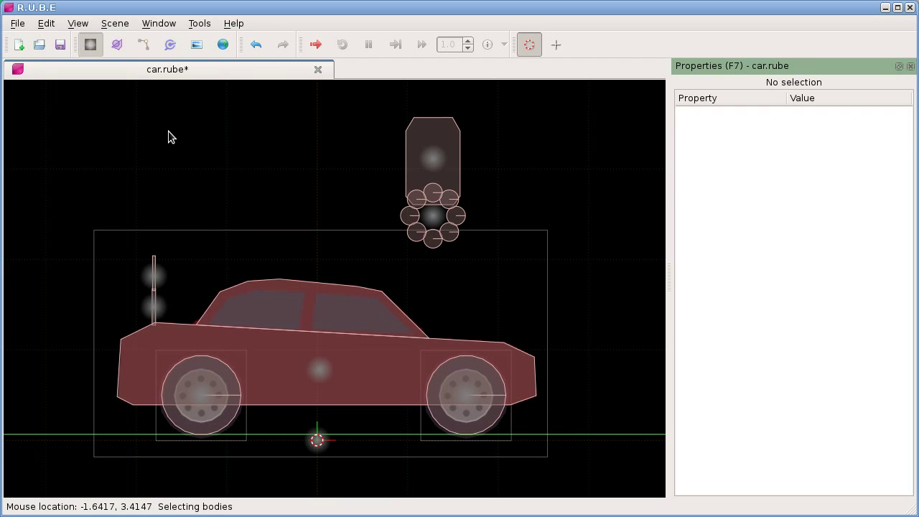
pyautogui.scroll(3, 247, 155)
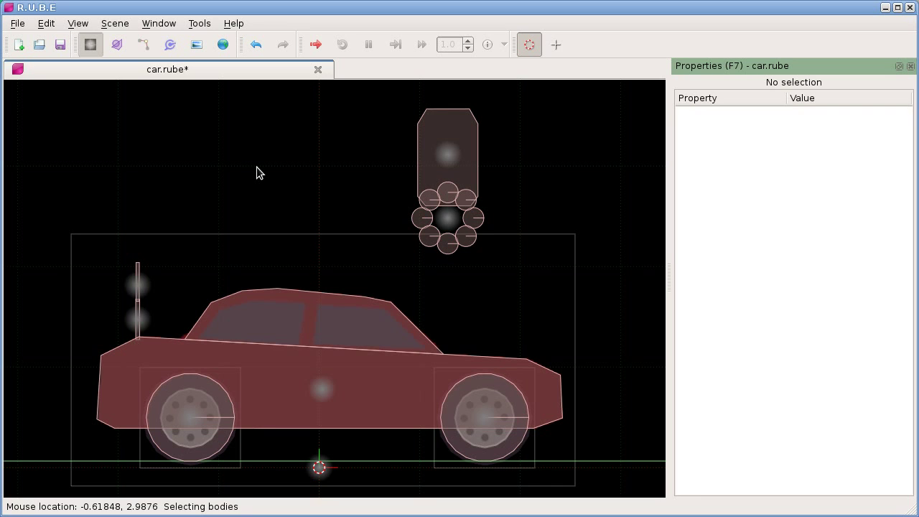
pyautogui.moveTo(232, 167); pyautogui.dragTo(231, 159, button='right')
pyautogui.scroll(1, 231, 160)
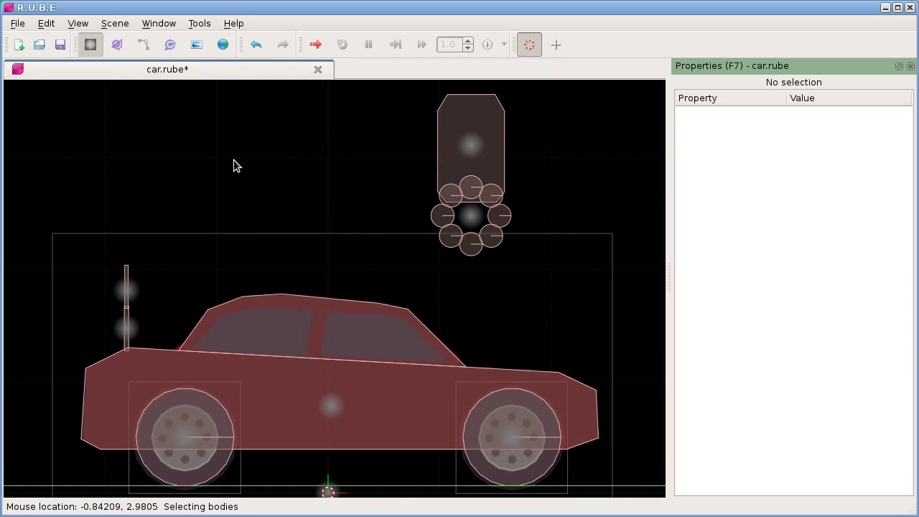
pyautogui.scroll(-1, 231, 159)
pyautogui.moveTo(232, 160); pyautogui.dragTo(235, 161, button='right')
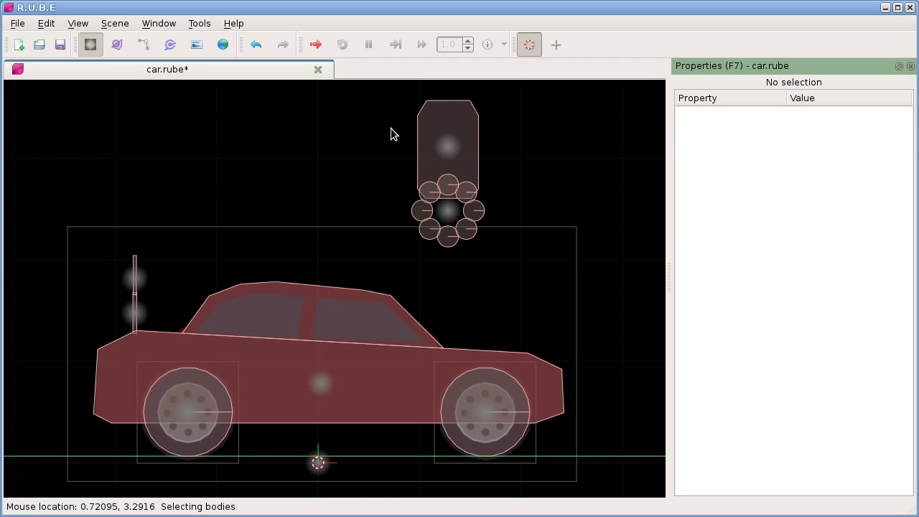
# Select the playerupper body, then both player bodies, then all seven bodies, undoing select-all
pyautogui.click(447, 149)
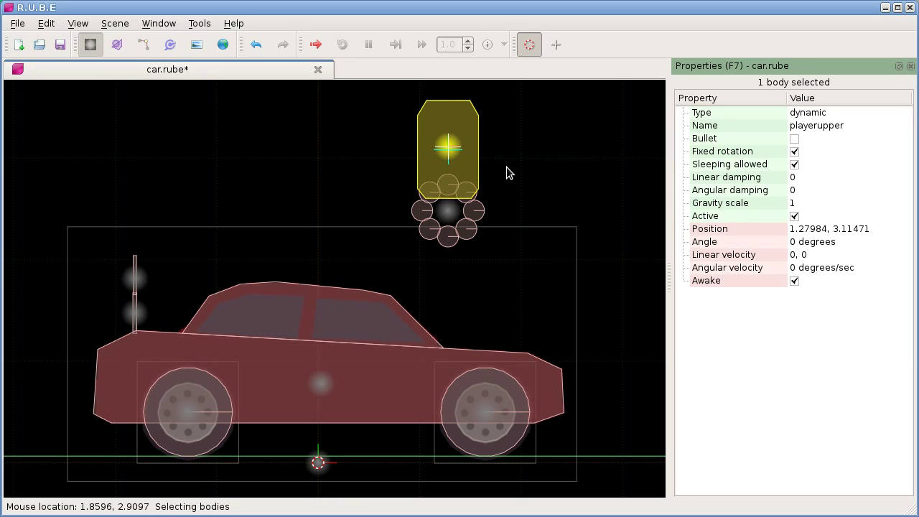
pyautogui.moveTo(372, 122); pyautogui.dragTo(480, 229)
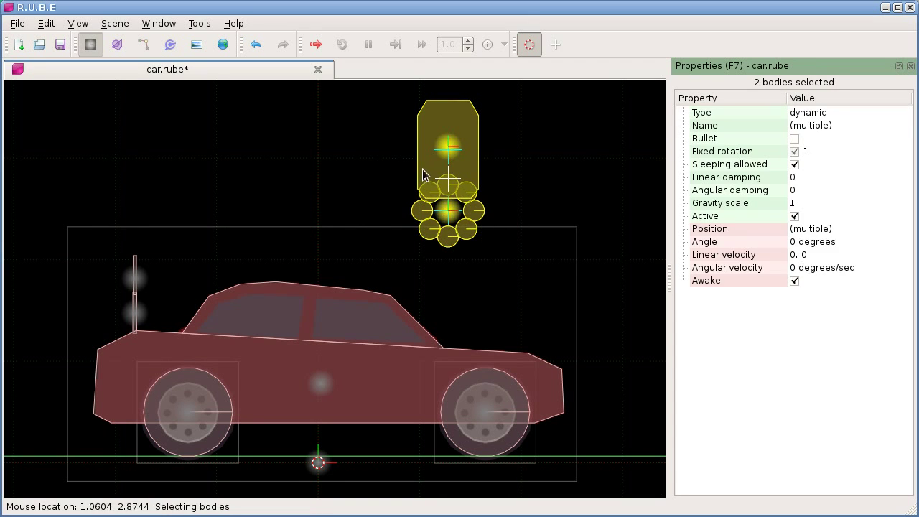
pyautogui.moveTo(366, 119); pyautogui.dragTo(478, 236)
pyautogui.click(349, 136)
pyautogui.moveTo(350, 119); pyautogui.dragTo(521, 234)
pyautogui.moveTo(94, 113); pyautogui.dragTo(550, 455)
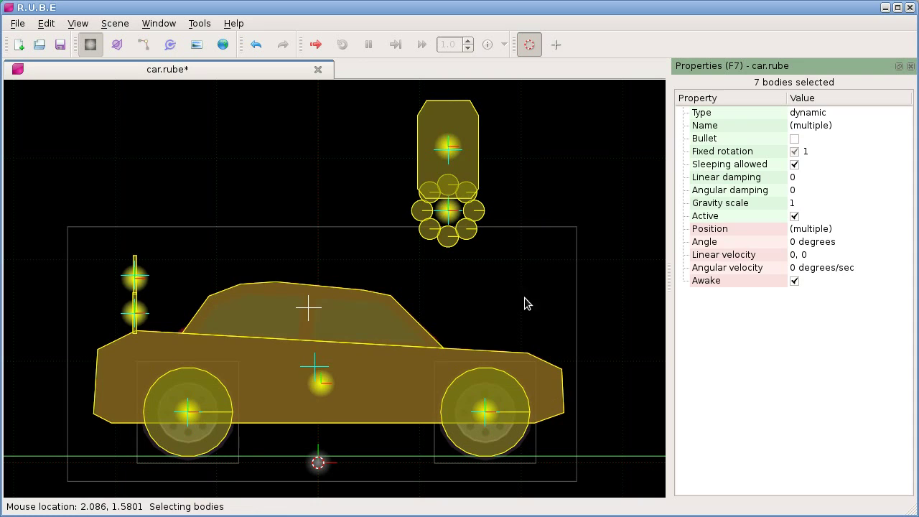
pyautogui.click(299, 163)
pyautogui.hotkey('ctrl', 'a')
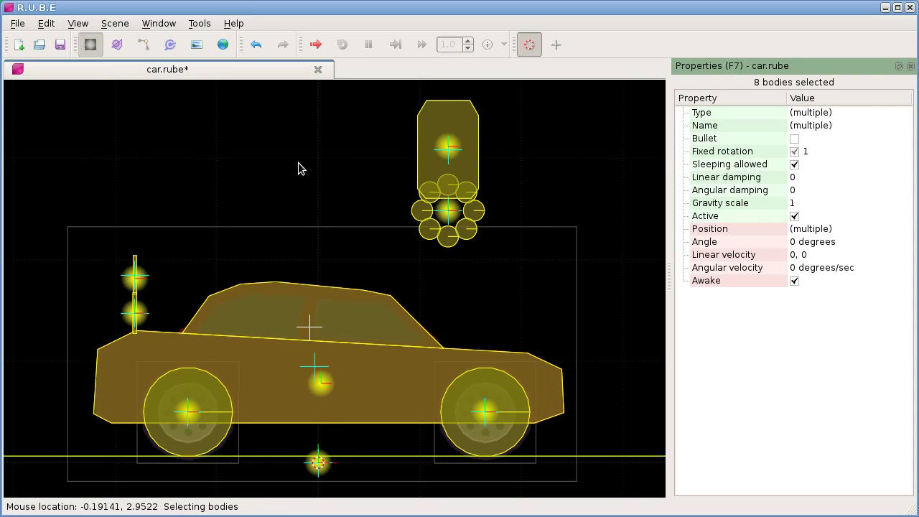
pyautogui.hotkey('ctrl', 'z')
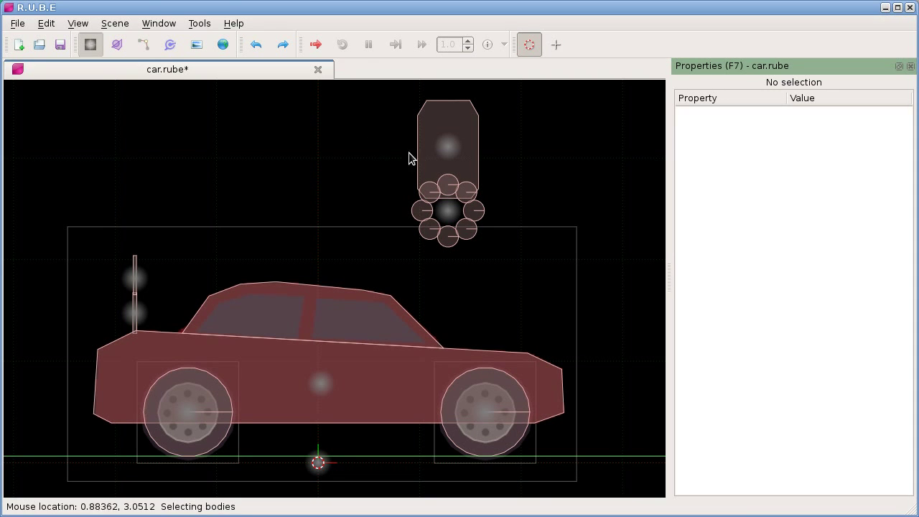
# Select playerupper plus the antenna pieces and left wheel, toggling the upper antenna piece
pyautogui.click(441, 150)
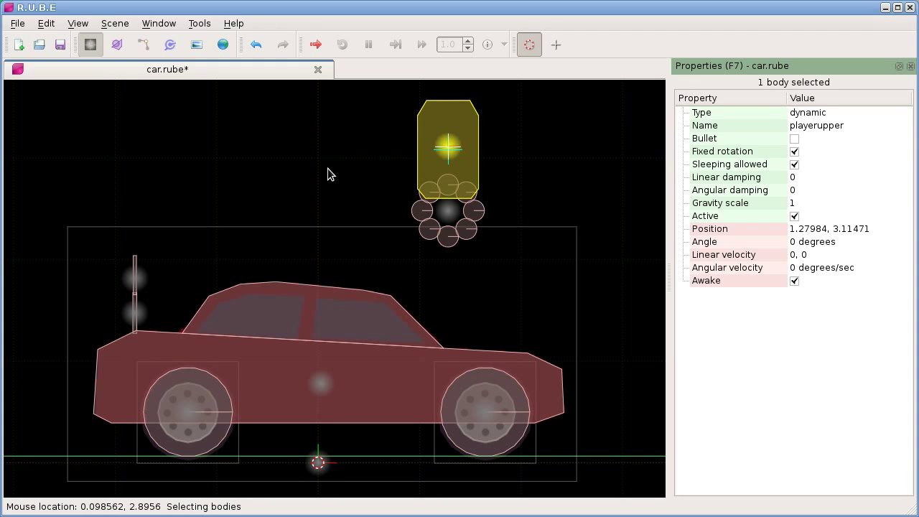
pyautogui.keyDown('shift'); pyautogui.click(134, 277); pyautogui.keyUp('shift')
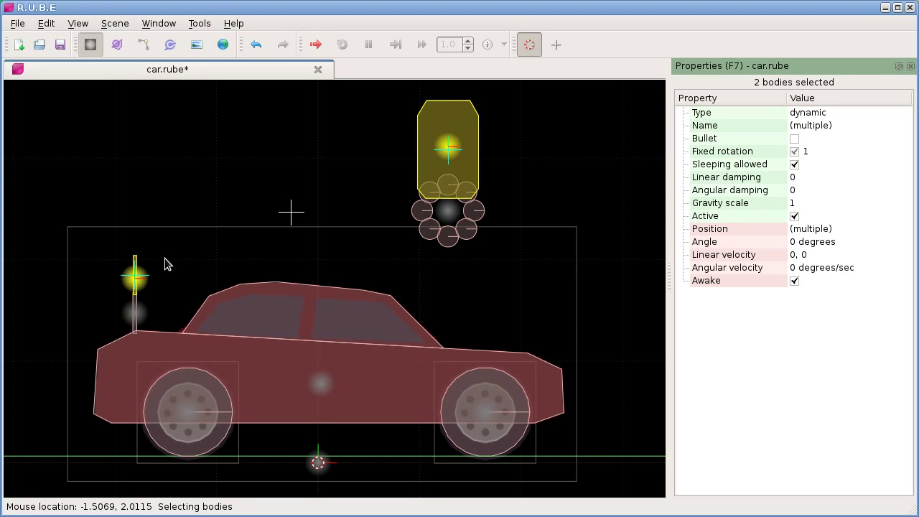
pyautogui.keyDown('shift'); pyautogui.click(136, 312); pyautogui.keyUp('shift')
pyautogui.keyDown('shift'); pyautogui.click(183, 411); pyautogui.keyUp('shift')
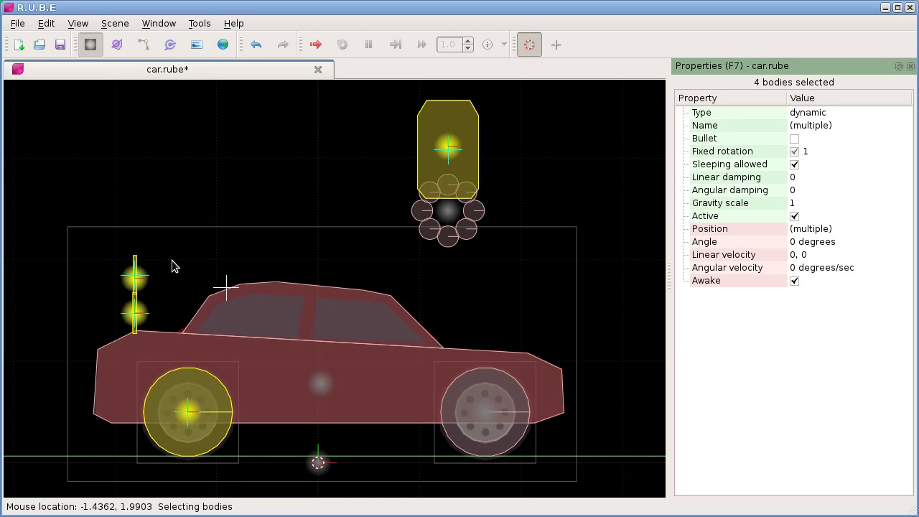
pyautogui.keyDown('ctrl'); pyautogui.click(135, 274); pyautogui.keyUp('ctrl')
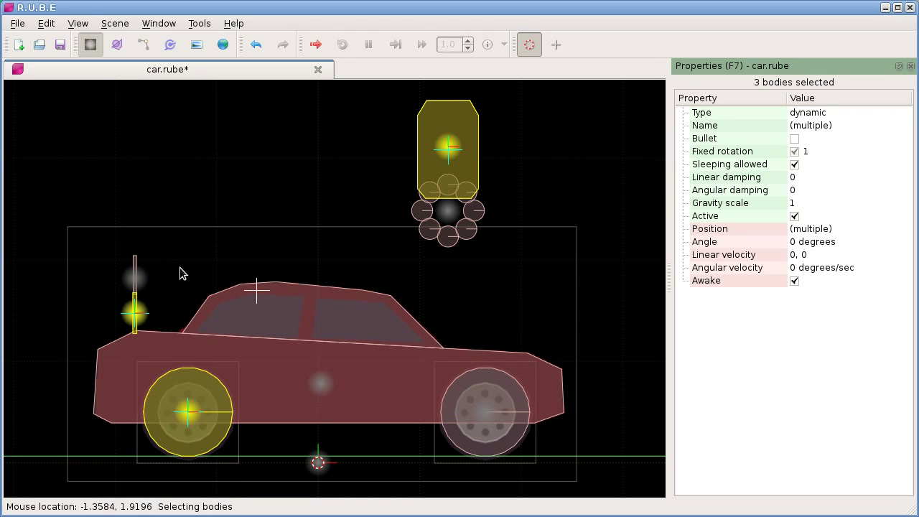
pyautogui.keyDown('ctrl'); pyautogui.click(143, 281); pyautogui.keyUp('ctrl')
pyautogui.keyDown('ctrl'); pyautogui.click(142, 276); pyautogui.keyUp('ctrl')
pyautogui.keyDown('ctrl'); pyautogui.moveTo(48, 207); pyautogui.dragTo(158, 340); pyautogui.keyUp('ctrl')
pyautogui.keyDown('ctrl'); pyautogui.moveTo(41, 202); pyautogui.dragTo(160, 332); pyautogui.keyUp('ctrl')
# Area-select both antenna pieces and the left wheel, then the two player bodies, then clear
pyautogui.moveTo(137, 281)
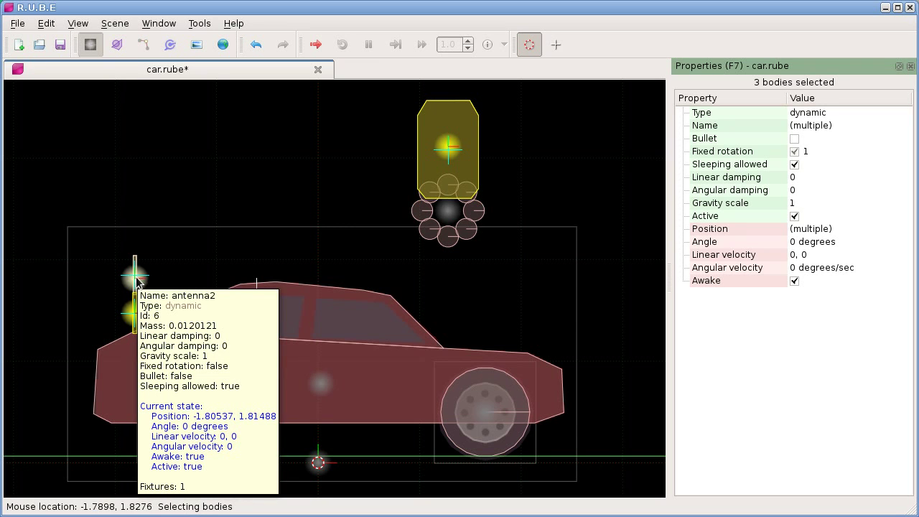
pyautogui.moveTo(50, 175); pyautogui.dragTo(175, 260)
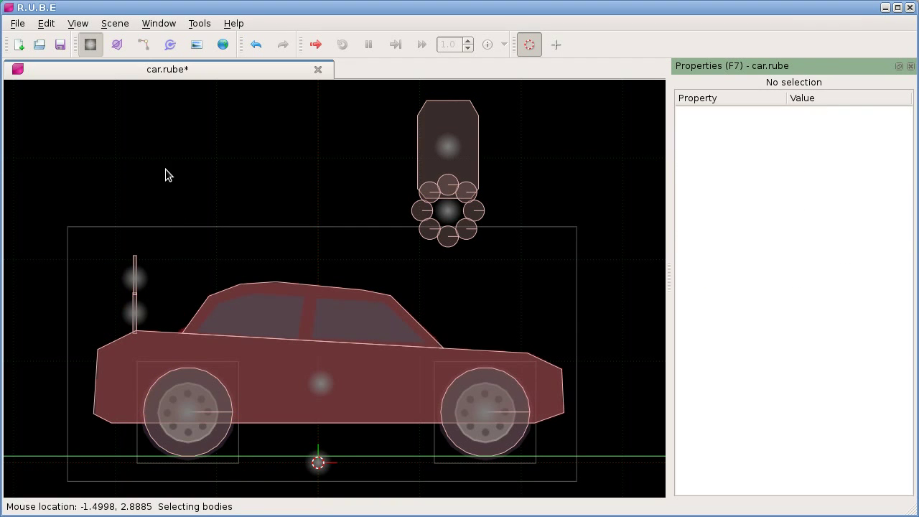
pyautogui.moveTo(31, 165); pyautogui.dragTo(225, 437)
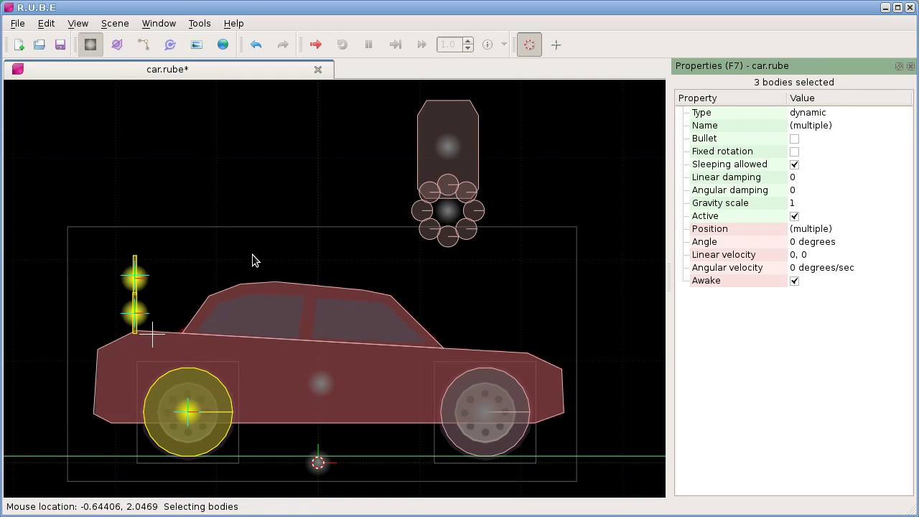
pyautogui.click(247, 198)
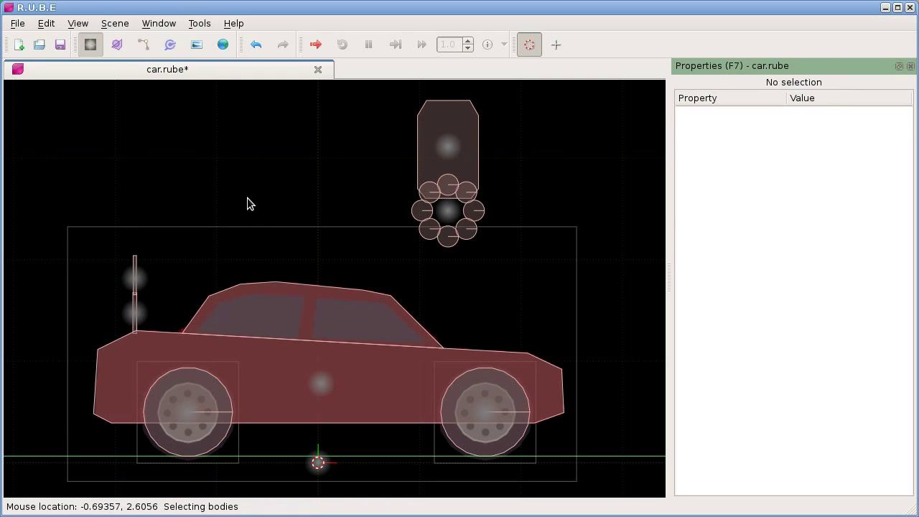
pyautogui.moveTo(331, 125); pyautogui.dragTo(556, 234)
pyautogui.click(344, 149)
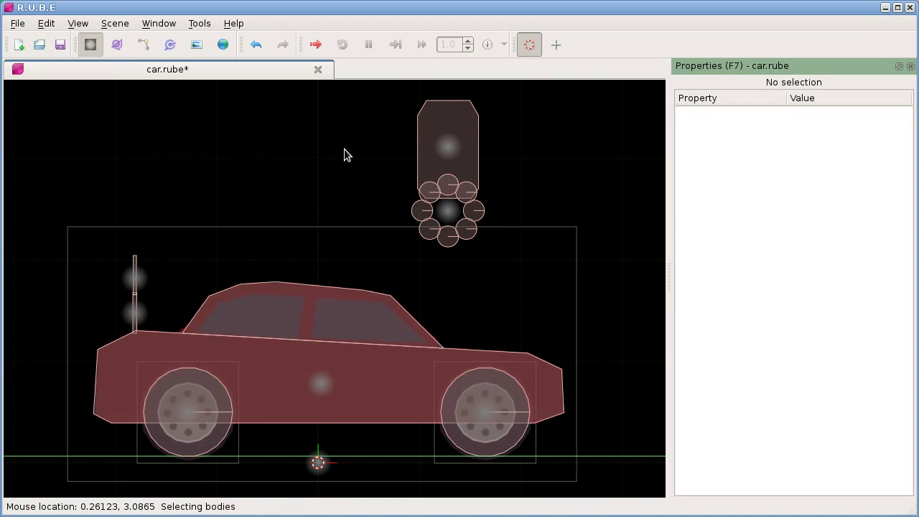
# In fixture mode, select the playerupper fixture and three ring circle fixtures, then return to bodies
pyautogui.press('Tab')
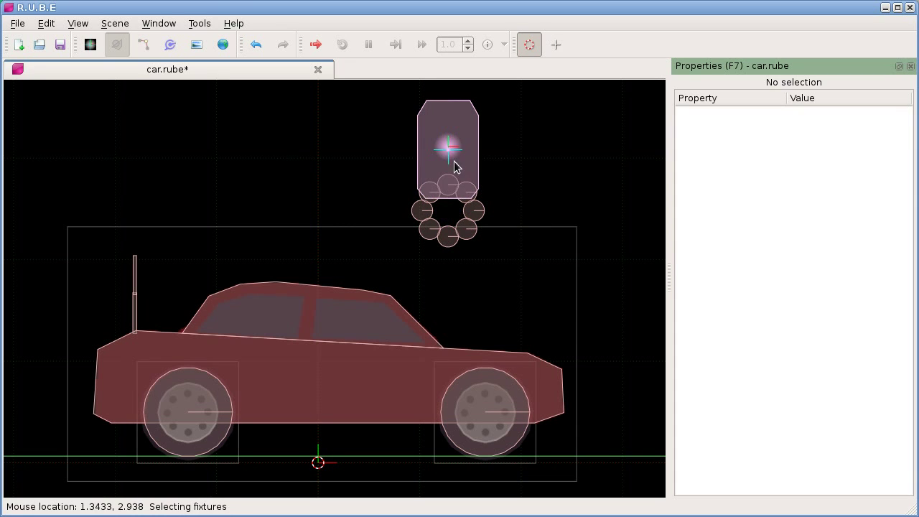
pyautogui.moveTo(460, 154)
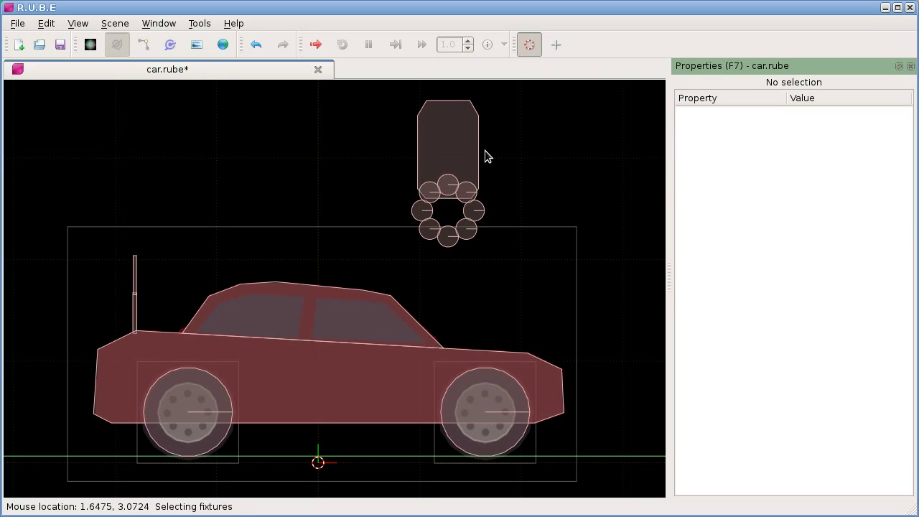
pyautogui.click(471, 166)
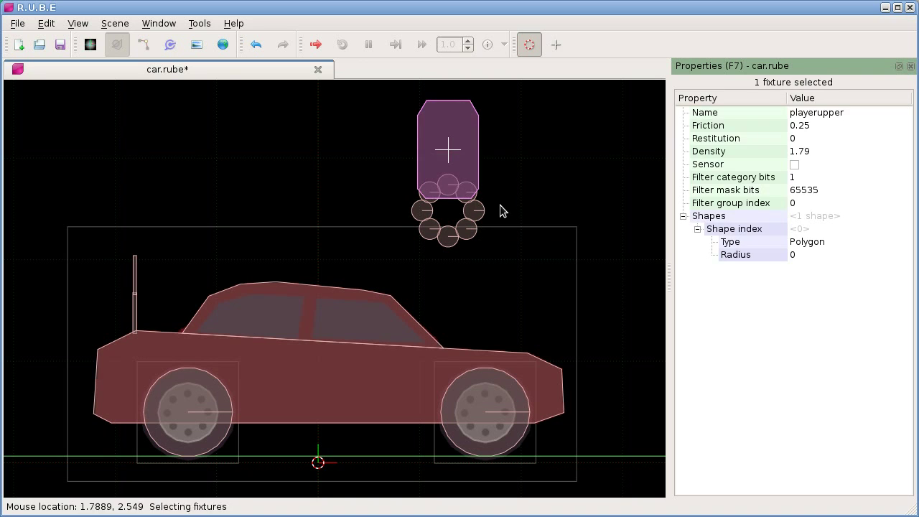
pyautogui.moveTo(511, 219); pyautogui.dragTo(458, 255)
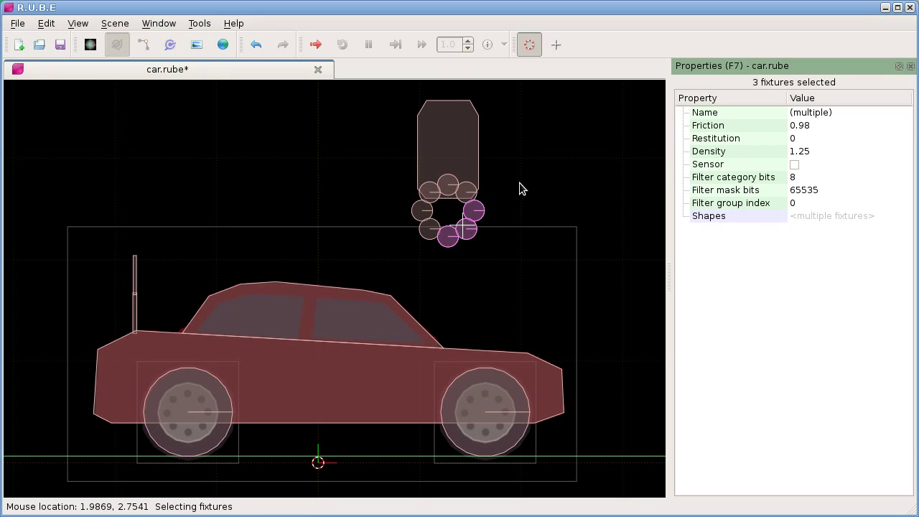
pyautogui.press('b')
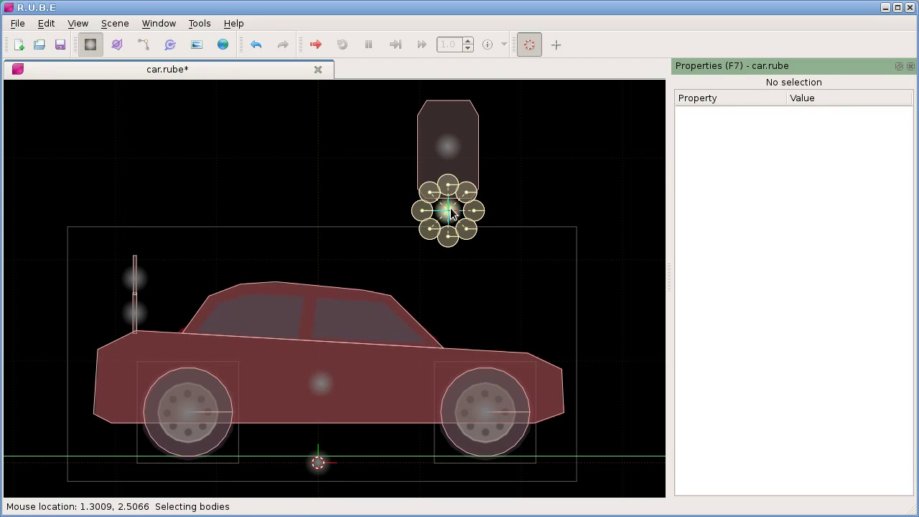
# Back in fixture mode, select the player's body fixture and most of the wheel circles
pyautogui.moveTo(450, 214)
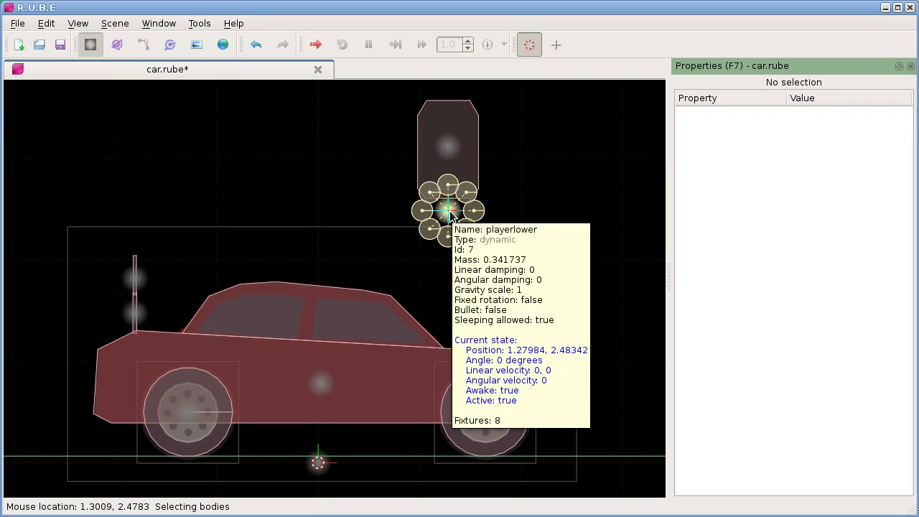
pyautogui.scroll(5, 514, 271)
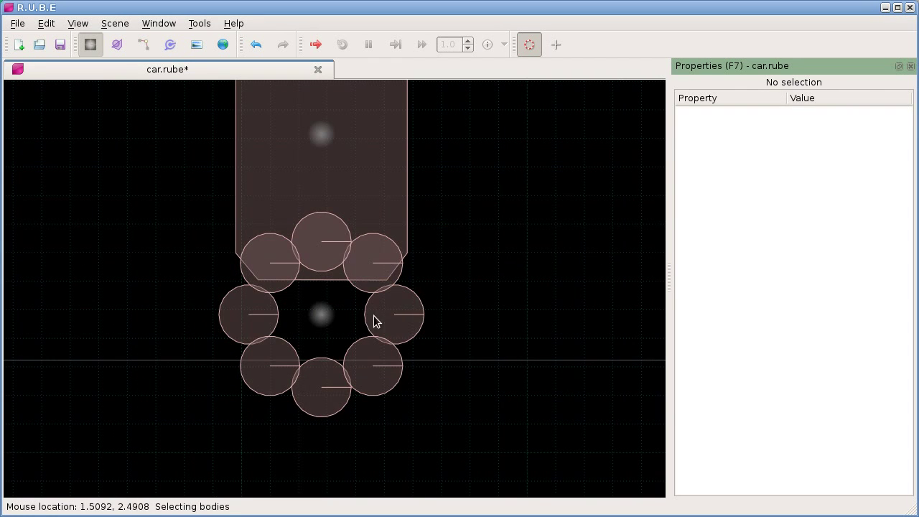
pyautogui.moveTo(323, 319)
pyautogui.press('f')
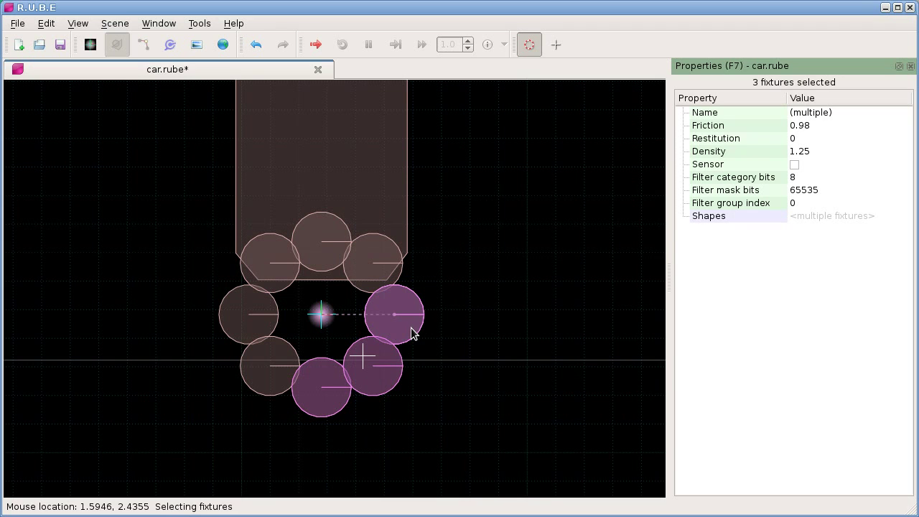
pyautogui.moveTo(411, 329)
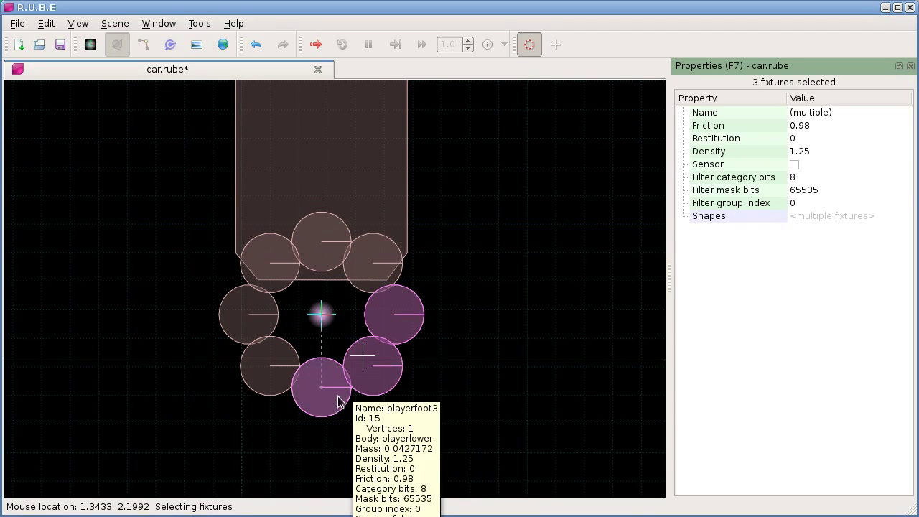
pyautogui.moveTo(262, 366)
pyautogui.moveTo(256, 326)
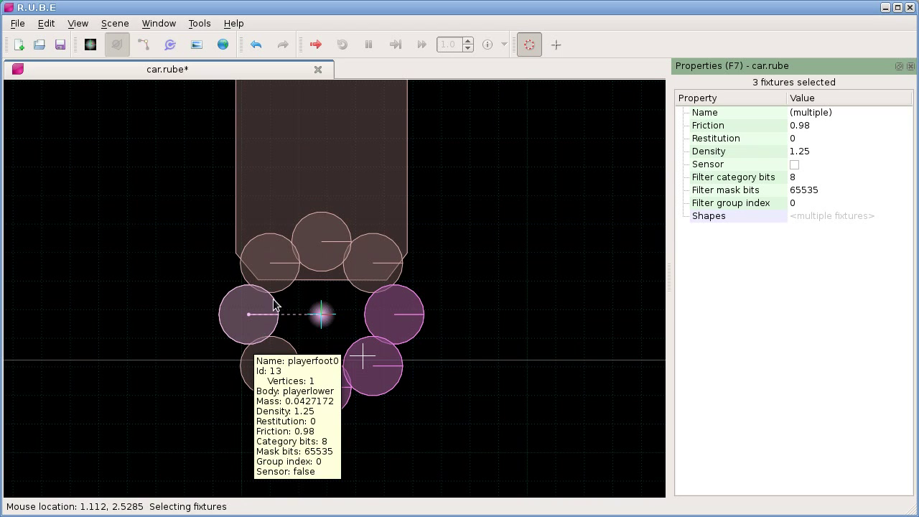
pyautogui.moveTo(291, 365)
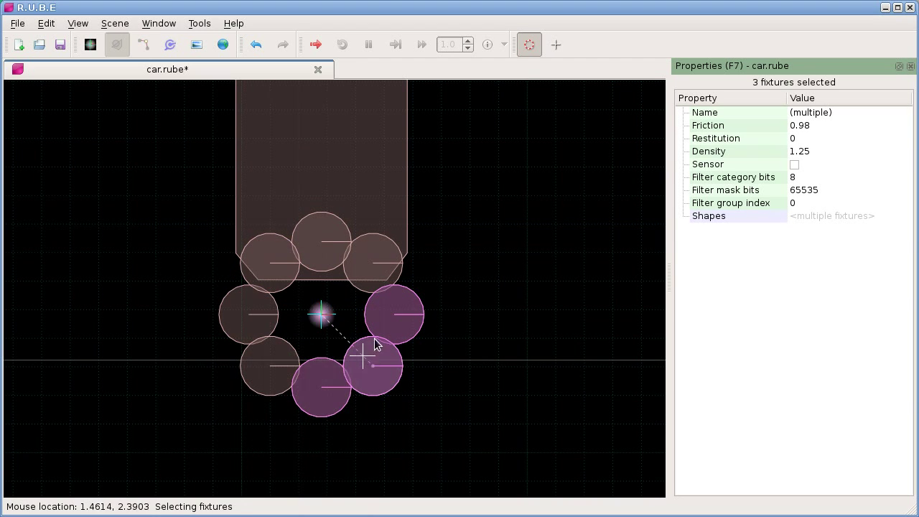
pyautogui.moveTo(439, 279); pyautogui.dragTo(211, 409)
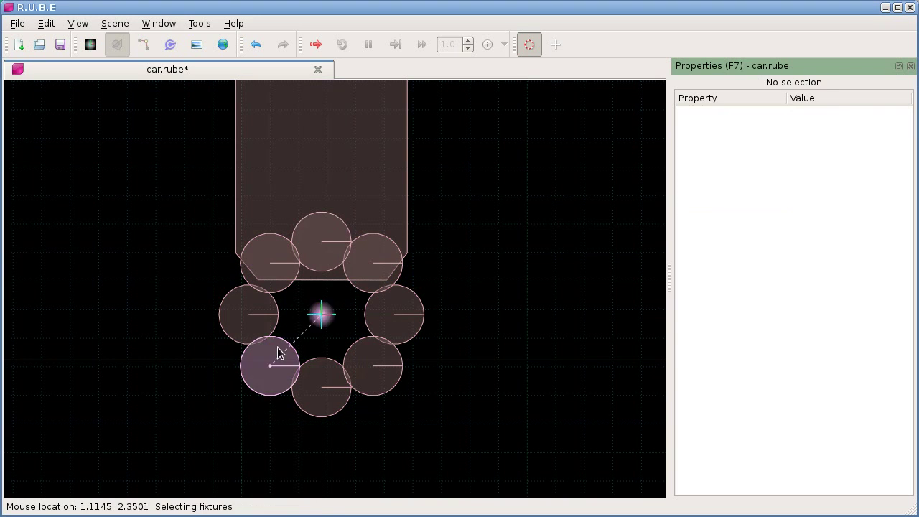
pyautogui.moveTo(194, 284); pyautogui.dragTo(488, 417)
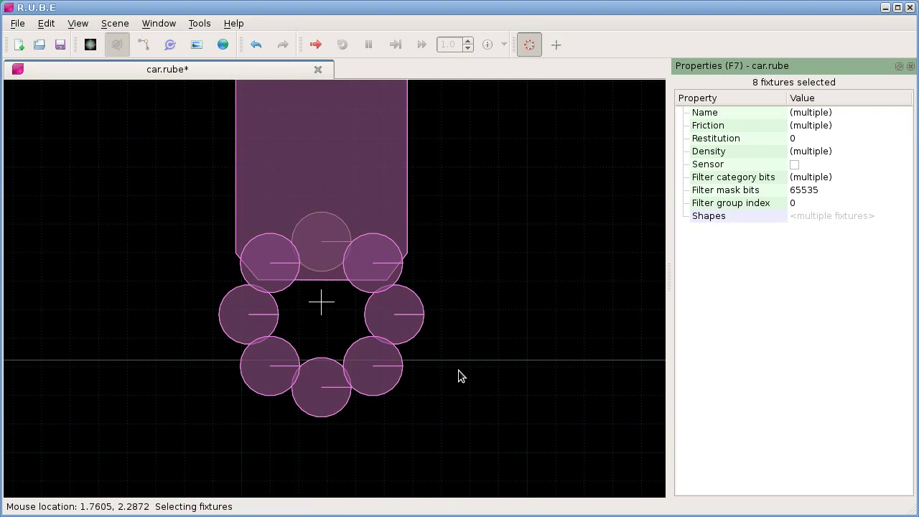
# Try different fixture selections of the player's fixtures and the wheel's ring circles, then clear
pyautogui.scroll(-3, 458, 369)
pyautogui.moveTo(211, 213); pyautogui.dragTo(494, 302)
pyautogui.moveTo(491, 335); pyautogui.dragTo(411, 397)
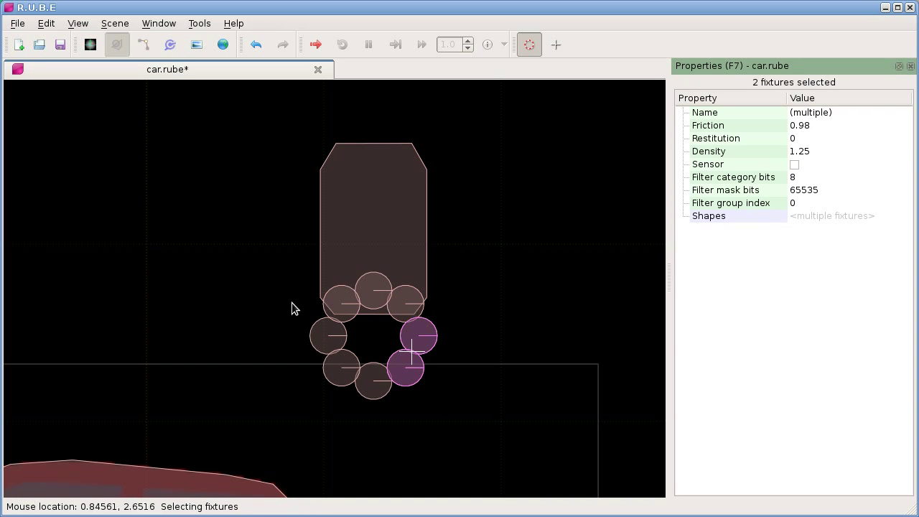
pyautogui.moveTo(271, 303); pyautogui.dragTo(381, 348)
pyautogui.moveTo(540, 335); pyautogui.dragTo(236, 256)
pyautogui.keyDown('shift'); pyautogui.click(335, 194); pyautogui.keyUp('shift')
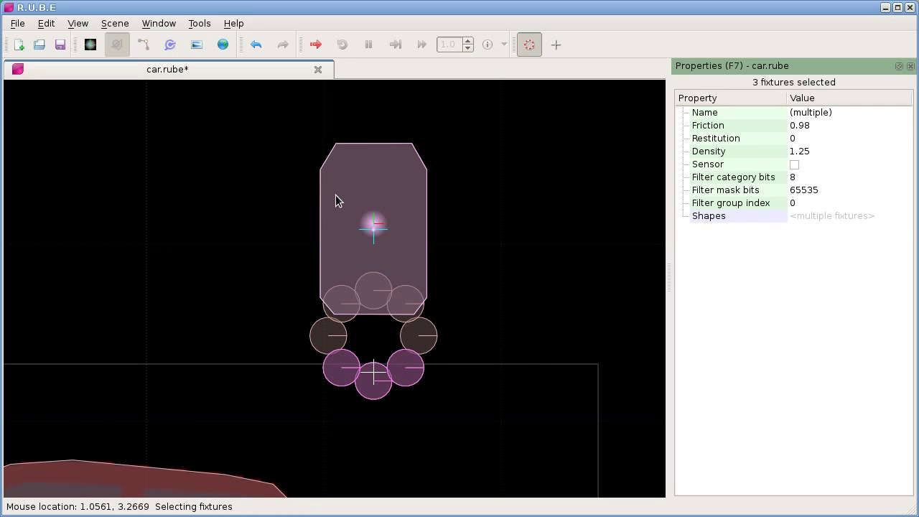
pyautogui.keyDown('shift'); pyautogui.click(427, 337); pyautogui.keyUp('shift')
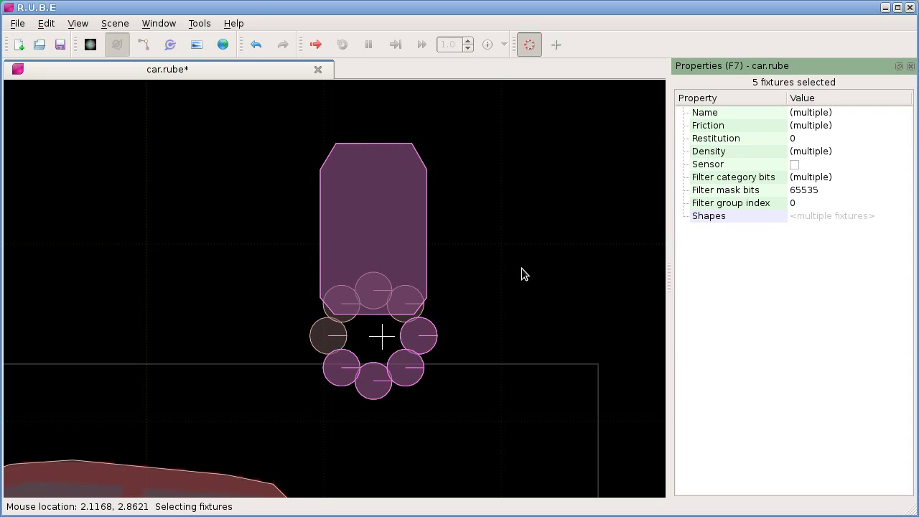
pyautogui.scroll(-2, 522, 271)
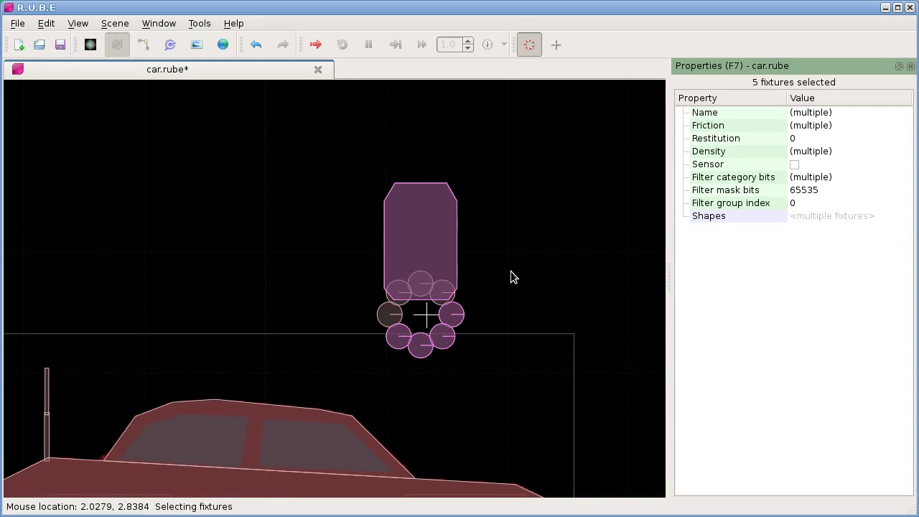
pyautogui.click(492, 303)
# Frame the whole car and player body, then switch to joint selection mode
pyautogui.moveTo(297, 286); pyautogui.dragTo(344, 163, button='right')
pyautogui.scroll(-1, 344, 195)
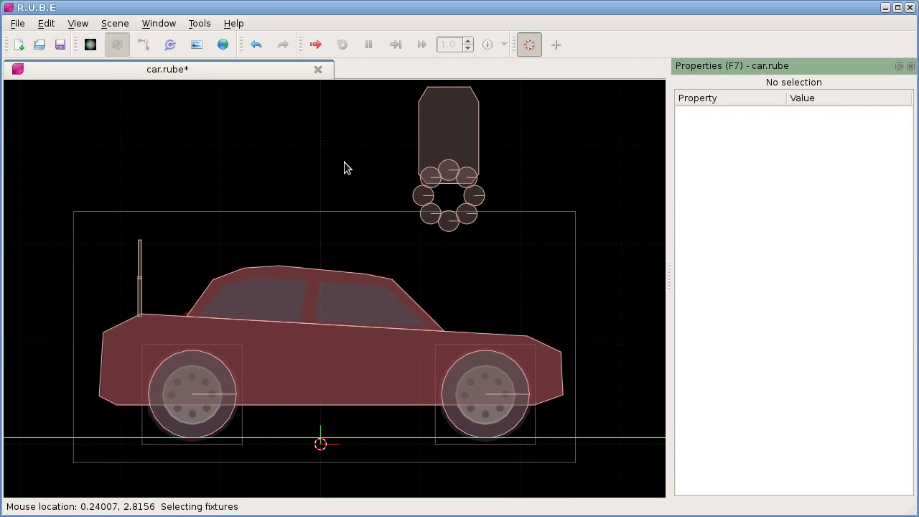
pyautogui.moveTo(348, 156); pyautogui.dragTo(347, 172, button='right')
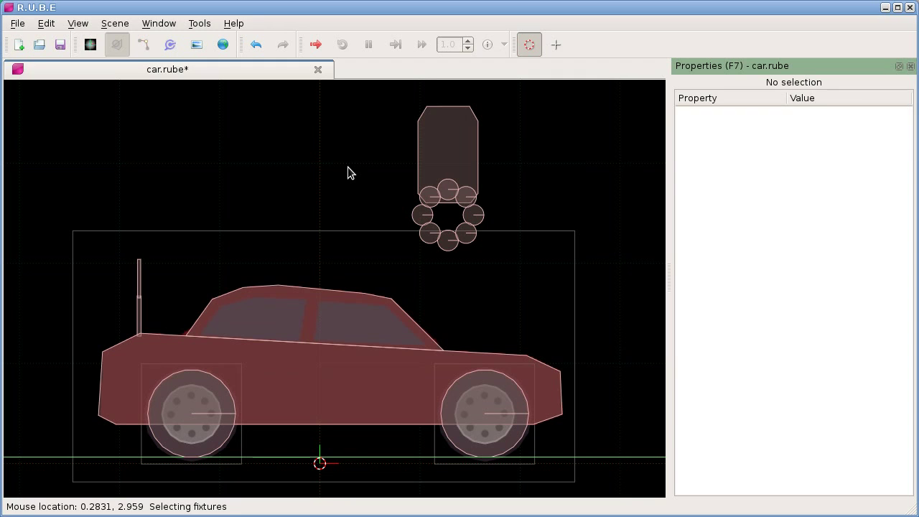
pyautogui.press('j')
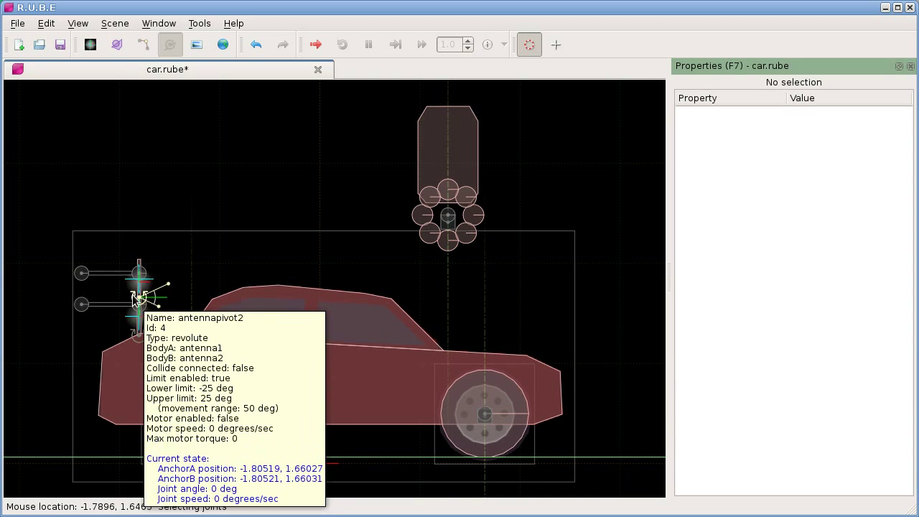
# Check the antenna joints' info tooltips and marquee-select all four antenna joints
pyautogui.scroll(5, 163, 352)
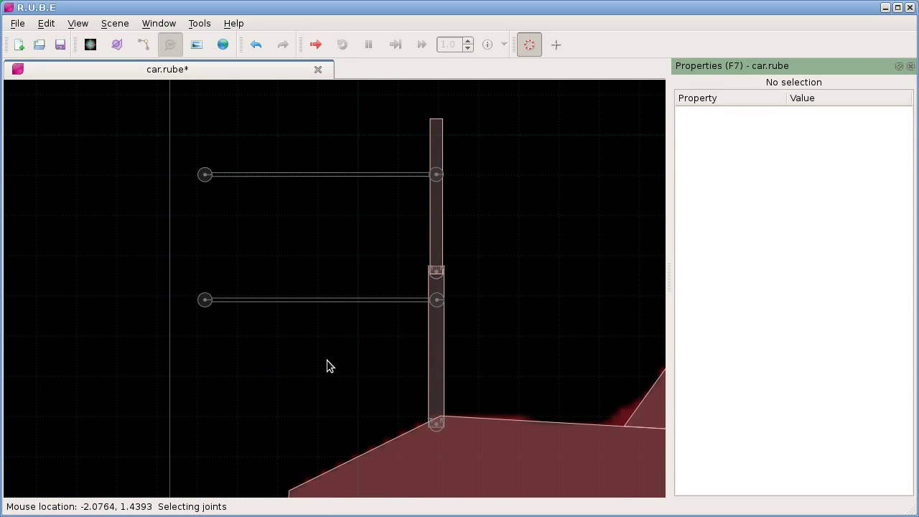
pyautogui.moveTo(207, 302)
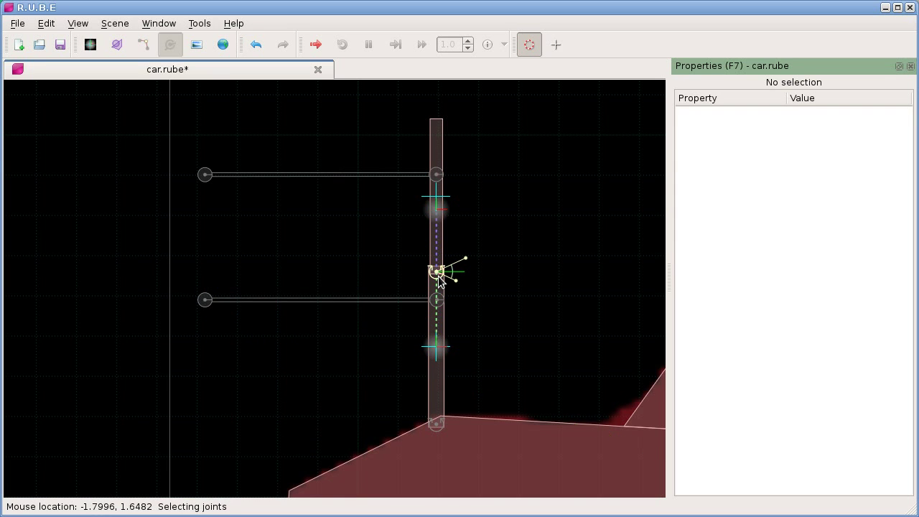
pyautogui.moveTo(439, 278)
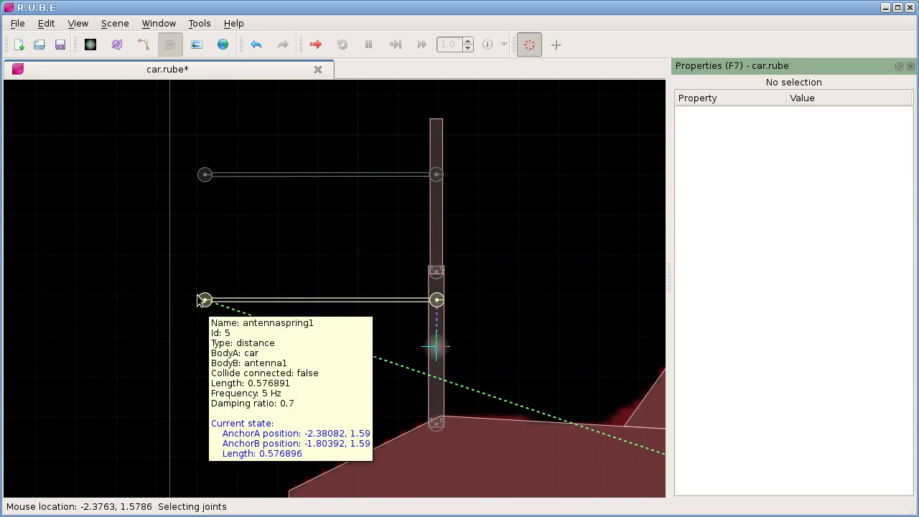
pyautogui.moveTo(105, 132); pyautogui.dragTo(241, 361)
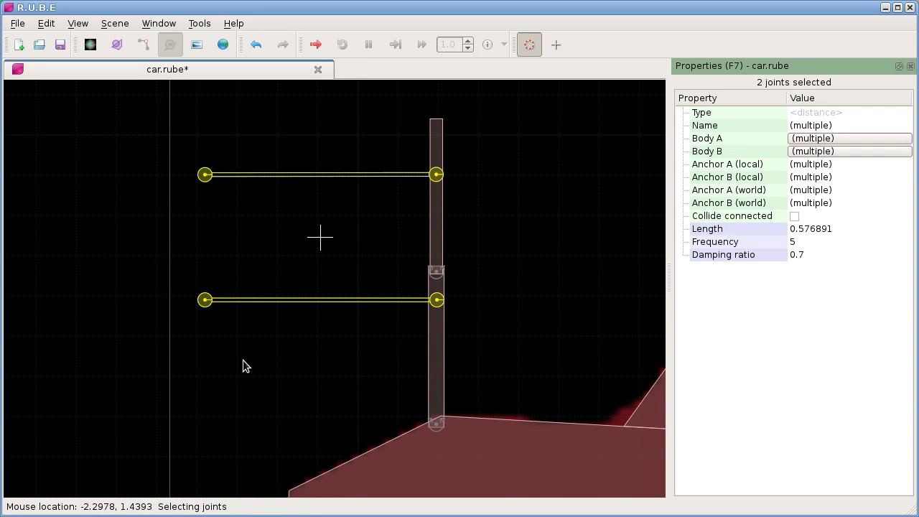
pyautogui.scroll(-2, 435, 374)
pyautogui.moveTo(177, 154); pyautogui.dragTo(479, 449)
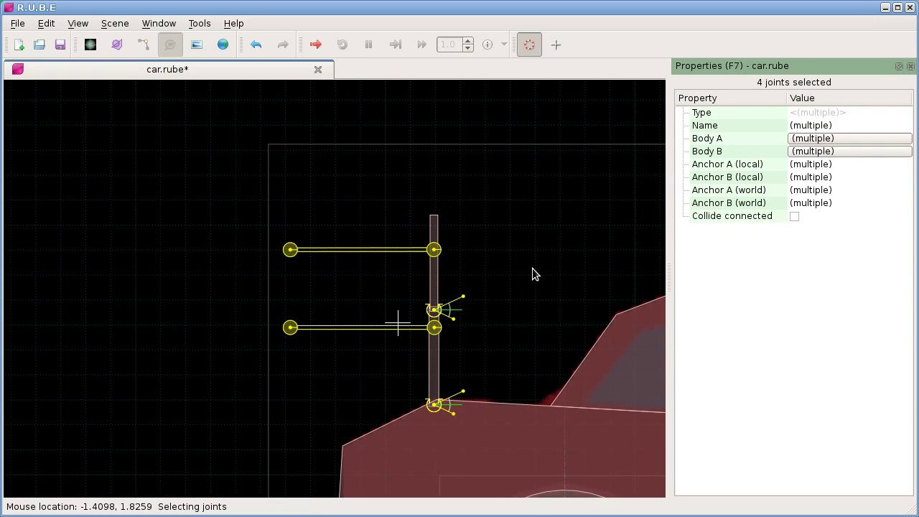
# Narrow the joint selection down to only the antennaspring2 distance joint
pyautogui.keyDown('ctrl'); pyautogui.click(442, 328); pyautogui.keyUp('ctrl')
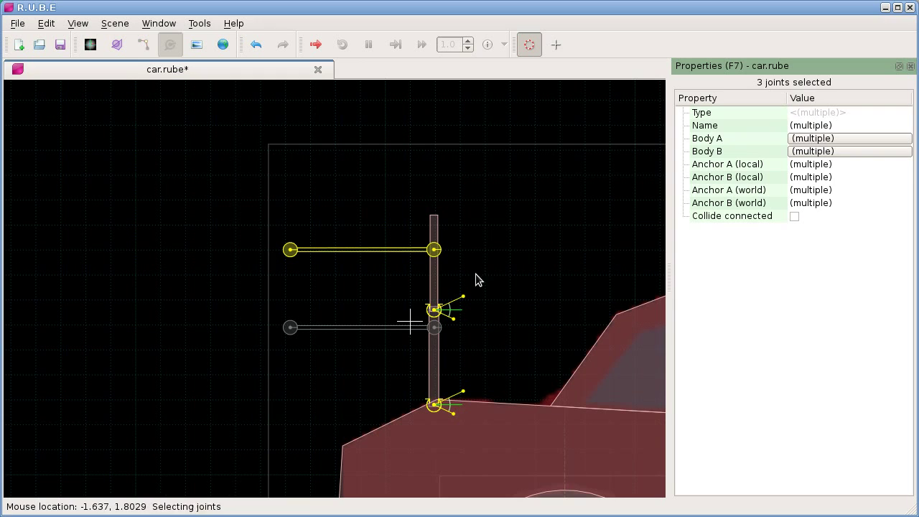
pyautogui.keyDown('ctrl'); pyautogui.click(290, 249); pyautogui.keyUp('ctrl')
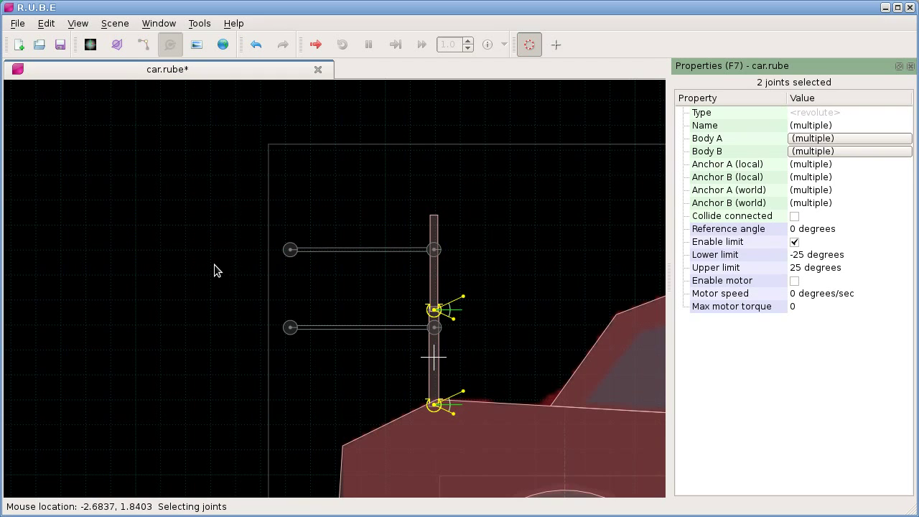
pyautogui.moveTo(206, 206); pyautogui.dragTo(488, 441)
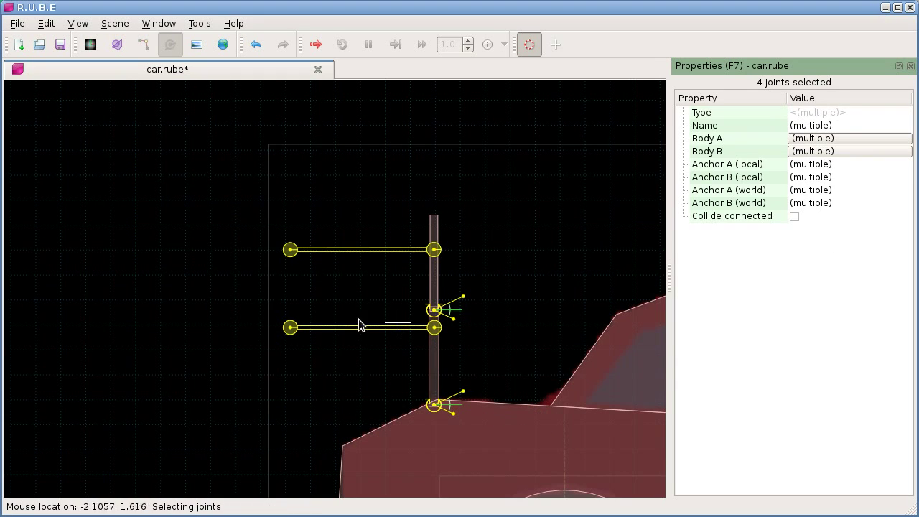
pyautogui.click(290, 249)
# Pan and zoom around the antenna joints, car body and front wheel with antennaspring2 selected
pyautogui.scroll(2, 347, 281)
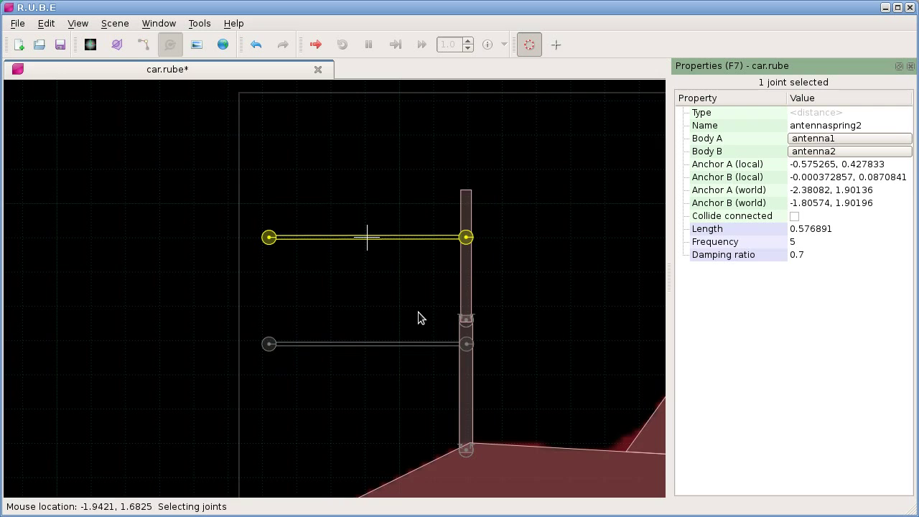
pyautogui.moveTo(420, 318); pyautogui.dragTo(297, 259, button='right')
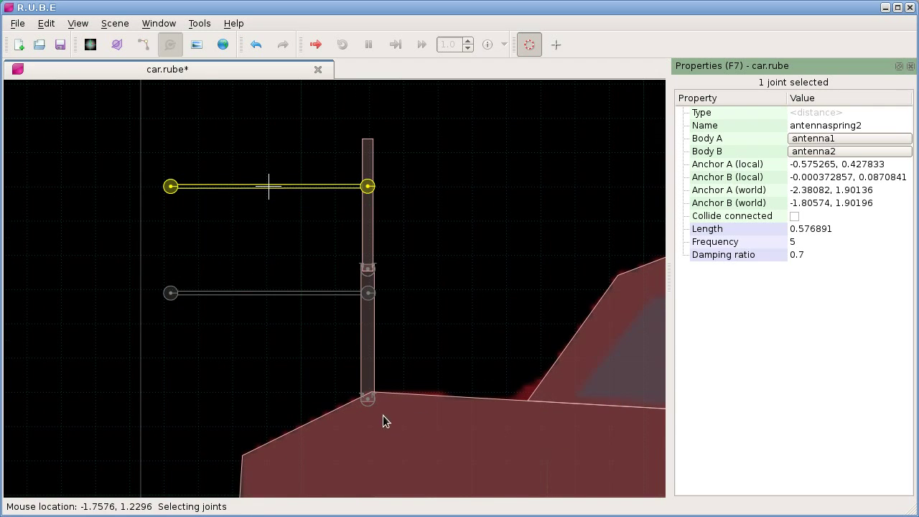
pyautogui.scroll(-2, 495, 337)
pyautogui.moveTo(493, 333); pyautogui.dragTo(220, 229, button='right')
pyautogui.scroll(-2, 219, 230)
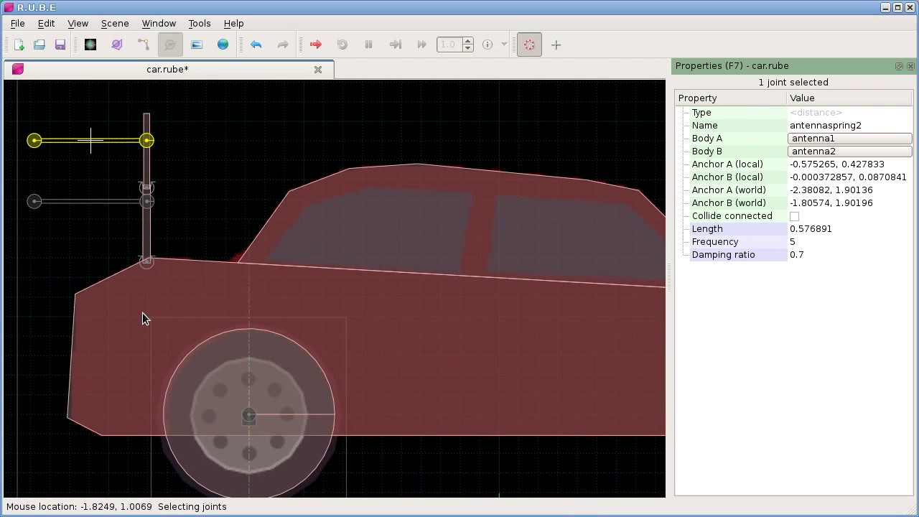
pyautogui.moveTo(145, 284)
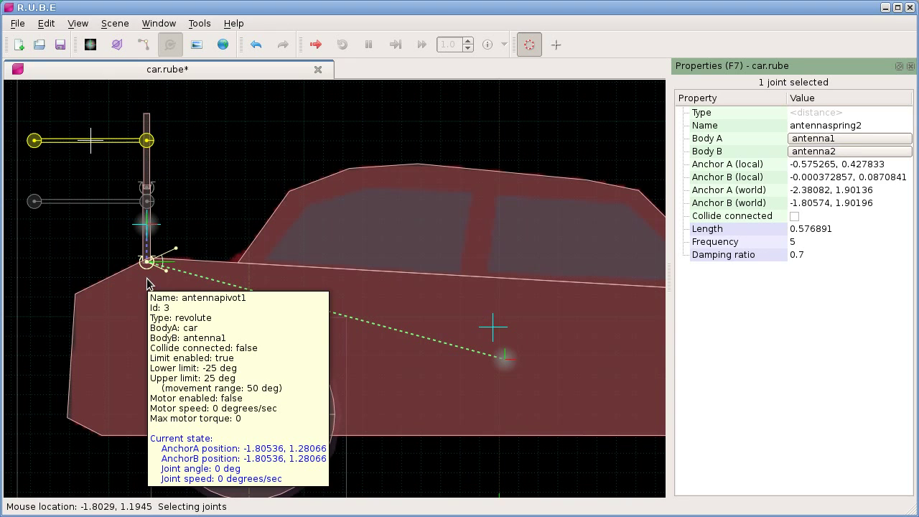
pyautogui.scroll(6, 169, 276)
pyautogui.moveTo(332, 397)
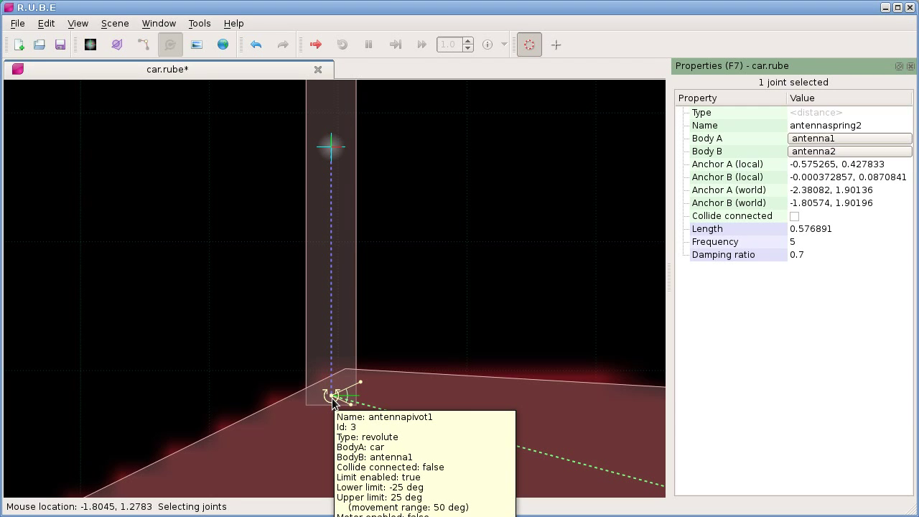
pyautogui.scroll(-3, 332, 398)
pyautogui.scroll(-2, 383, 328)
pyautogui.scroll(-3, 350, 280)
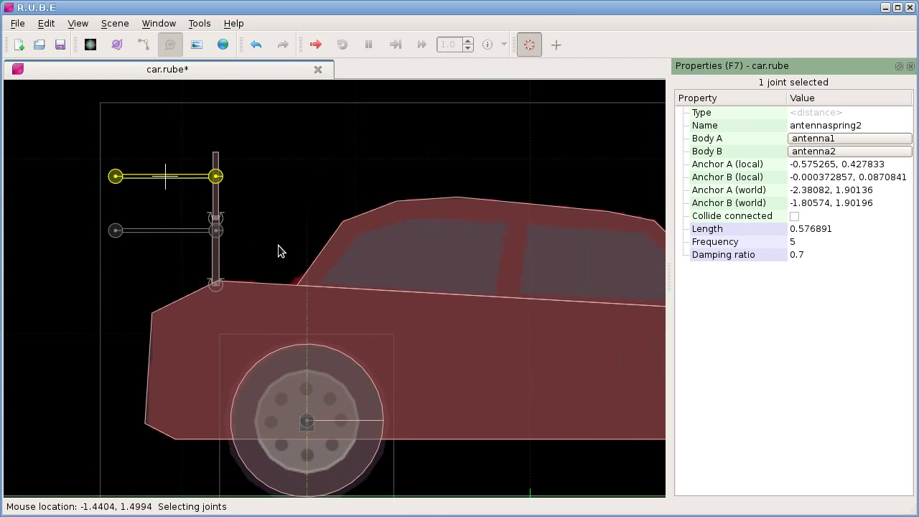
pyautogui.scroll(-2, 259, 236)
pyautogui.scroll(-1, 239, 219)
# In vertex mode, select the three roof vertices and the antenna's vertices, then clear the selection
pyautogui.press('v')
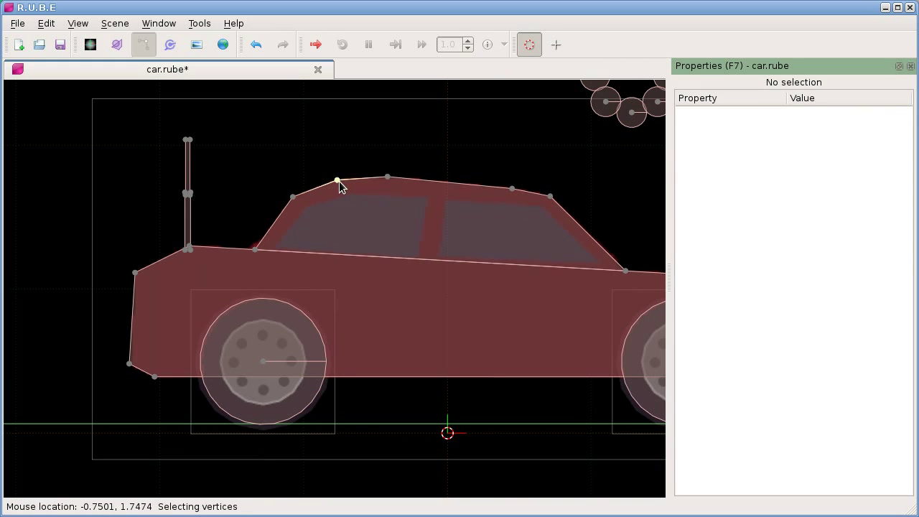
pyautogui.moveTo(252, 148); pyautogui.dragTo(406, 213)
pyautogui.moveTo(164, 117); pyautogui.dragTo(217, 208)
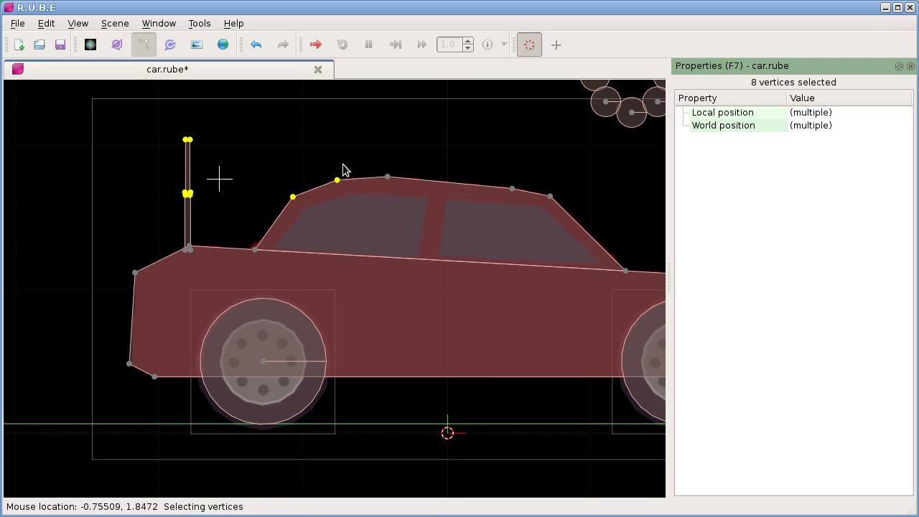
pyautogui.click(268, 183)
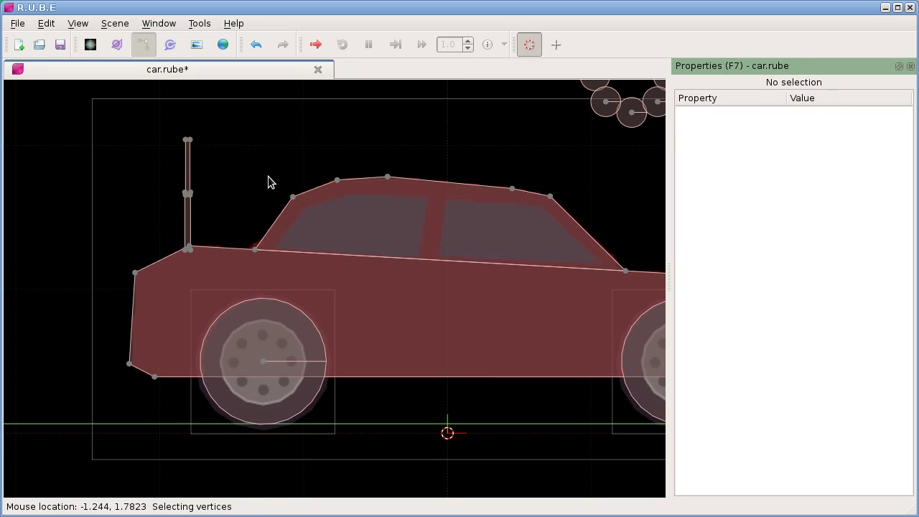
pyautogui.moveTo(169, 123); pyautogui.dragTo(206, 213)
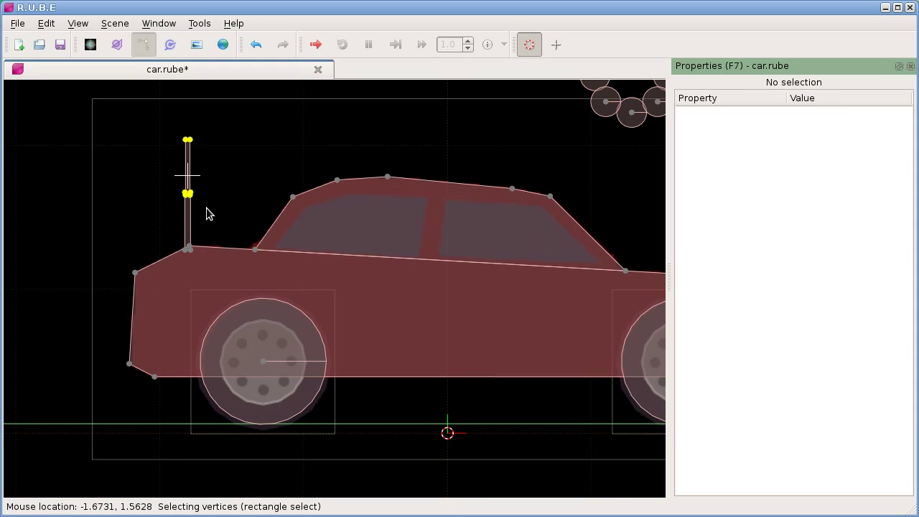
pyautogui.click(226, 174)
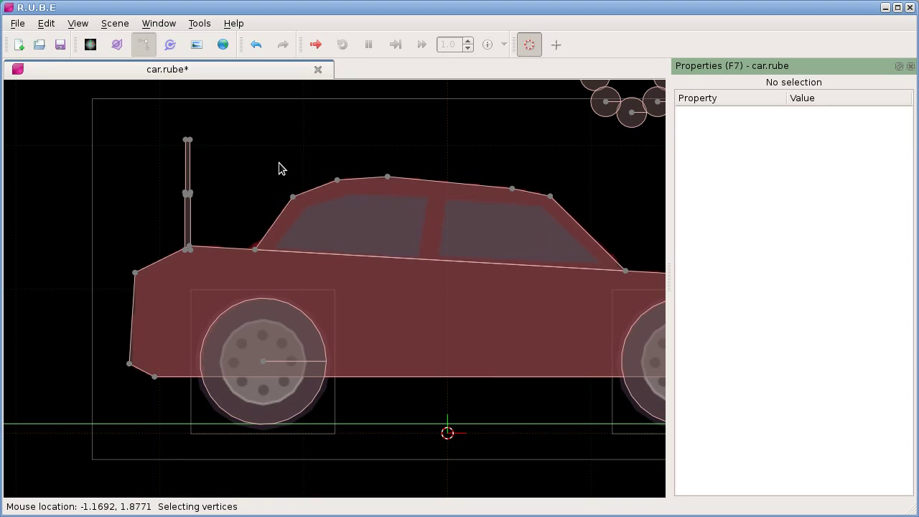
pyautogui.moveTo(280, 164); pyautogui.dragTo(237, 170, button='right')
# In image mode, centre the car and list the images overlapping one spot
pyautogui.press('i')
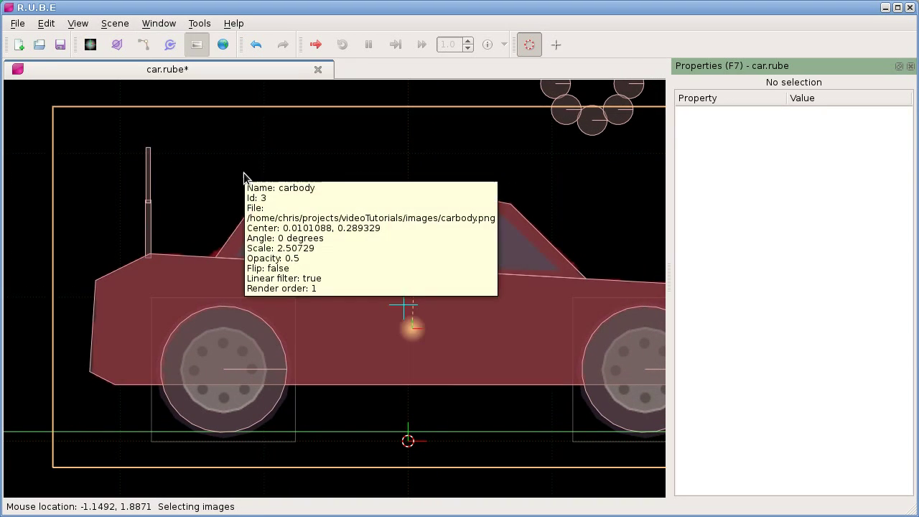
pyautogui.scroll(-3, 392, 195)
pyautogui.moveTo(383, 207); pyautogui.dragTo(321, 220, button='right')
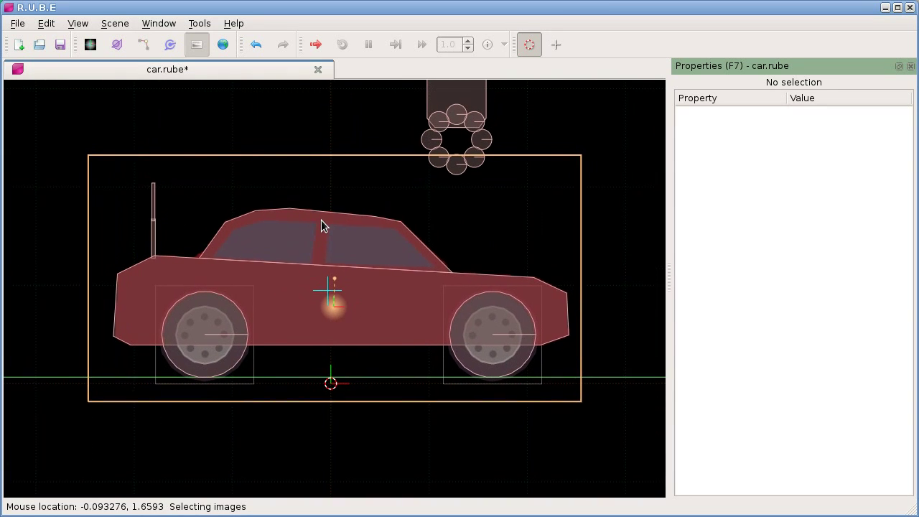
pyautogui.rightClick(317, 220)
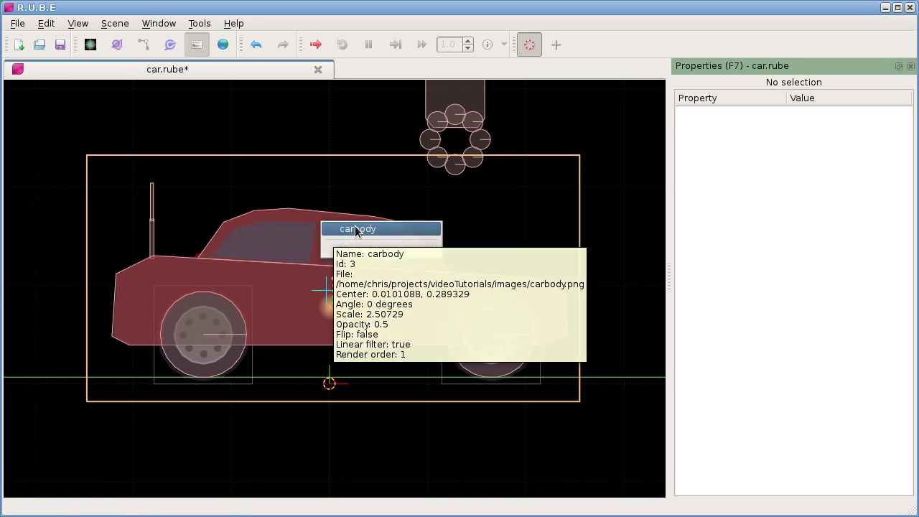
pyautogui.click(600, 230)
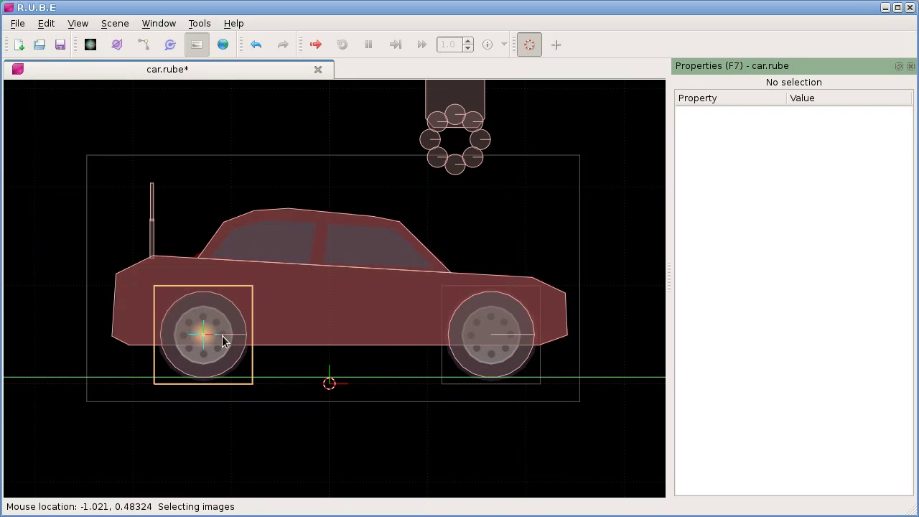
# Select the car body image together with the right and left wheel images
pyautogui.click(574, 211)
pyautogui.moveTo(613, 228); pyautogui.dragTo(455, 375)
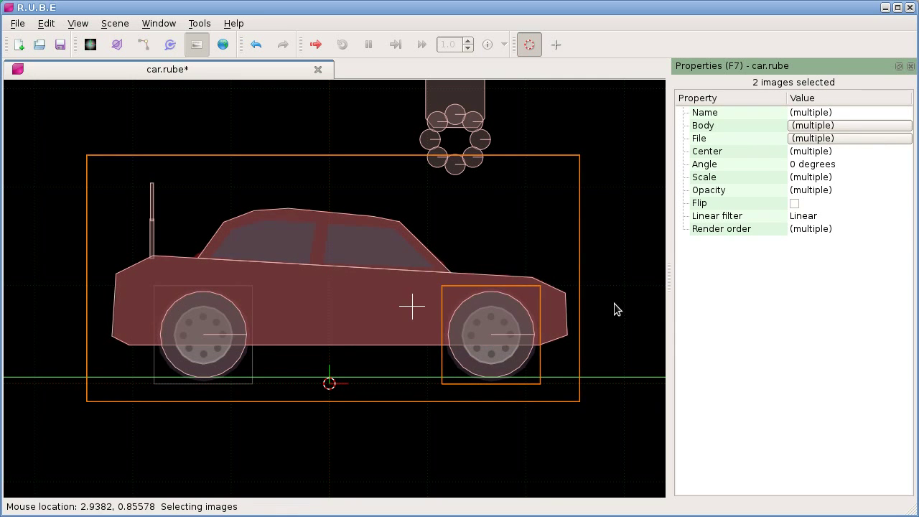
pyautogui.keyDown('shift'); pyautogui.click(188, 337); pyautogui.keyUp('shift')
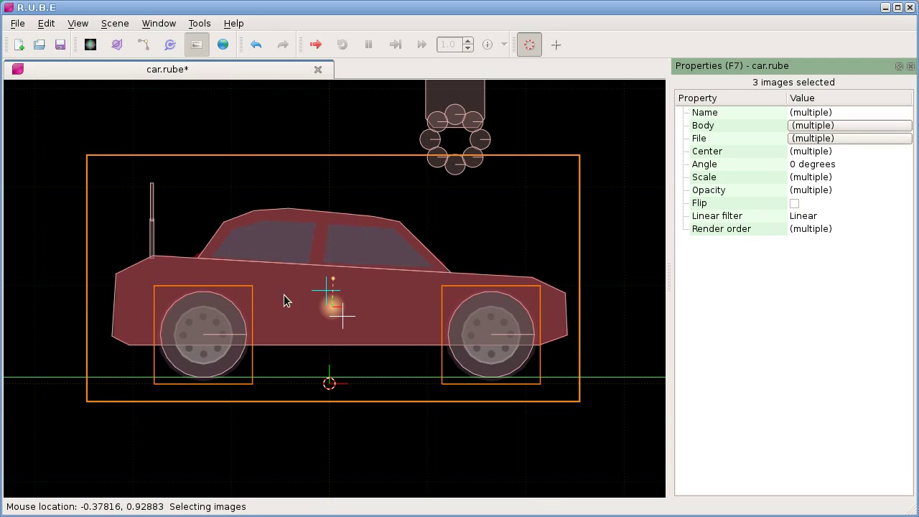
pyautogui.moveTo(342, 212)
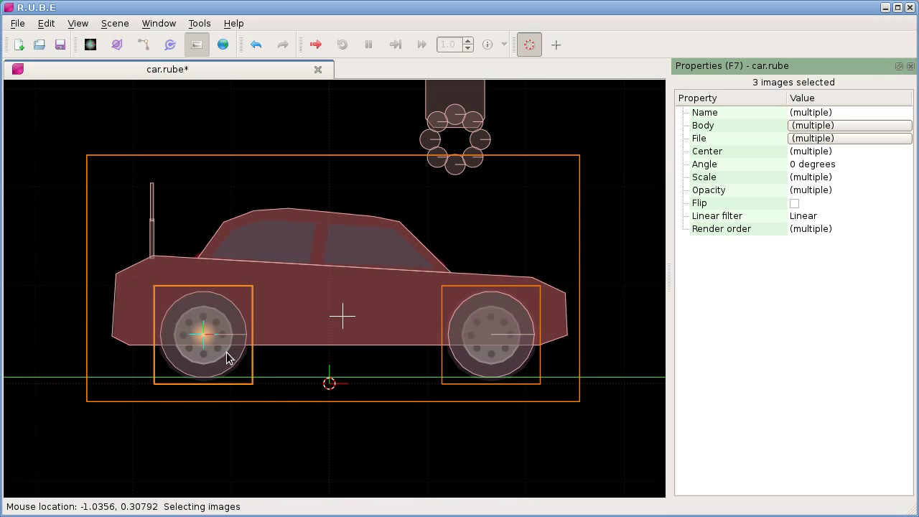
pyautogui.scroll(3, 338, 295)
pyautogui.scroll(-3, 338, 296)
pyautogui.scroll(1, 339, 295)
pyautogui.scroll(3, 338, 295)
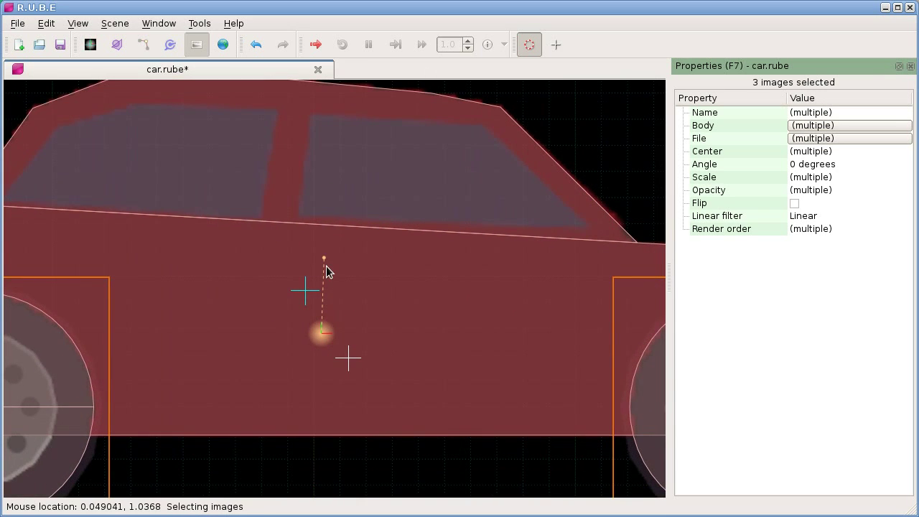
pyautogui.scroll(-3, 327, 271)
pyautogui.scroll(-1, 326, 271)
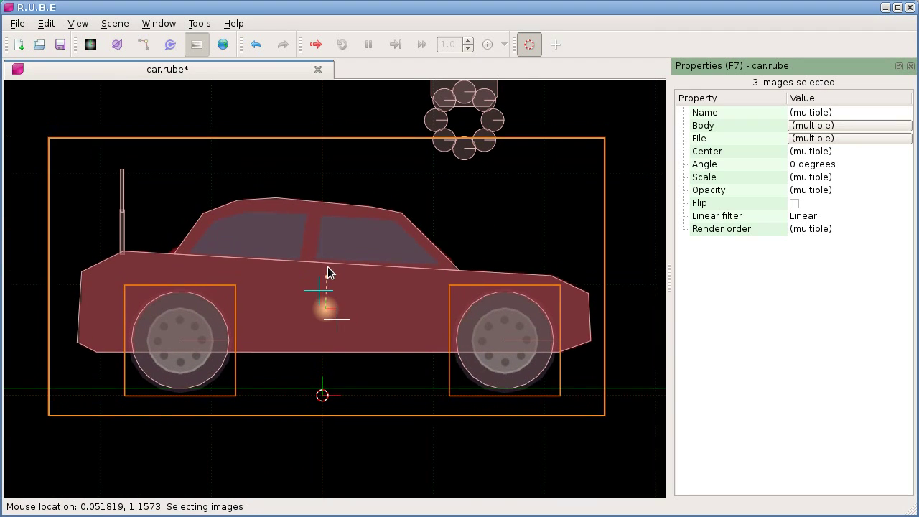
# List the images under the car body, then show World settings with gravity 0, -10
pyautogui.rightClick(326, 272)
pyautogui.press('Escape')
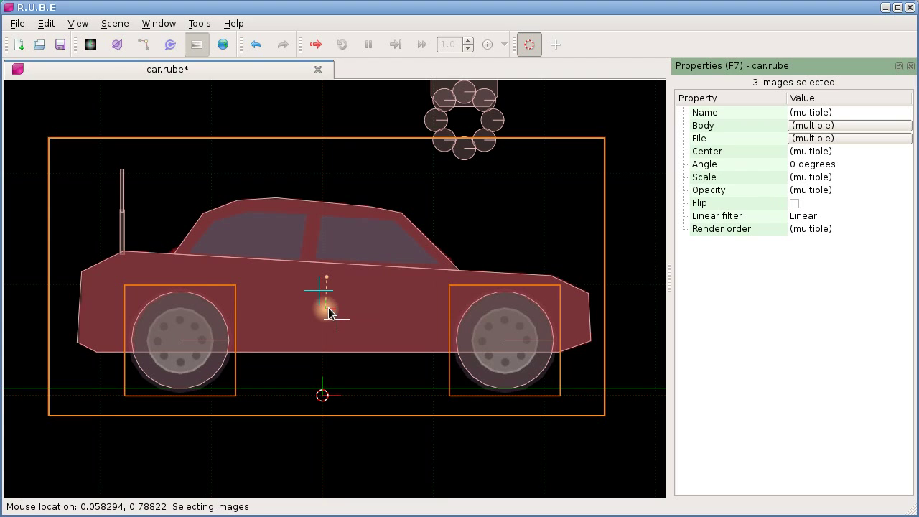
pyautogui.moveTo(330, 310)
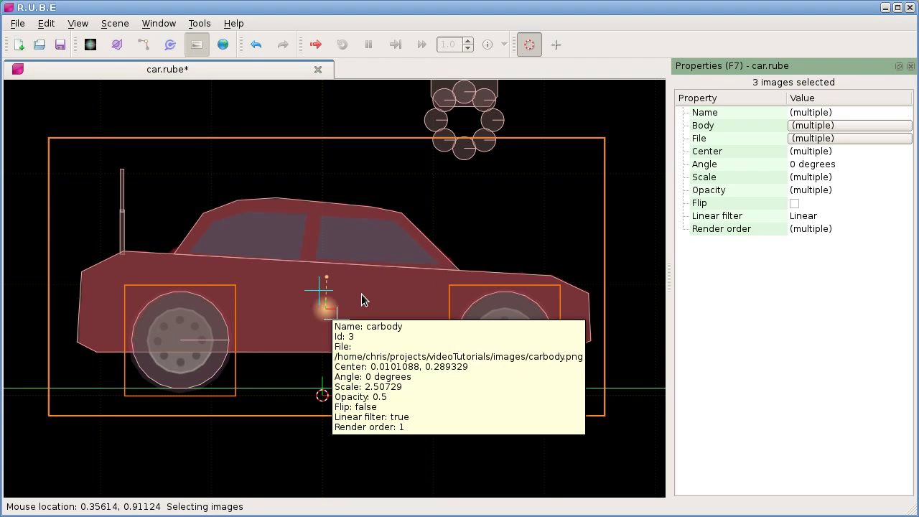
pyautogui.moveTo(327, 123); pyautogui.dragTo(328, 191, button='right')
pyautogui.scroll(-1, 328, 158)
pyautogui.scroll(-1, 328, 190)
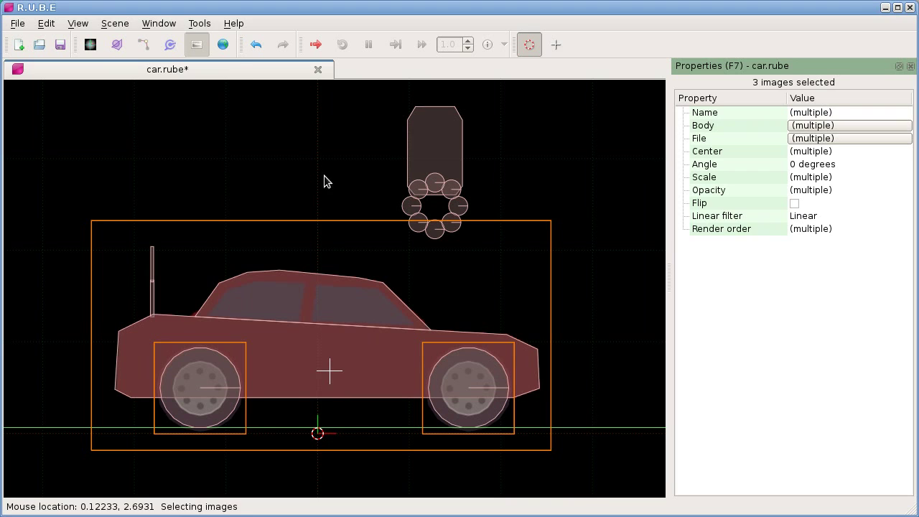
pyautogui.click(225, 46)
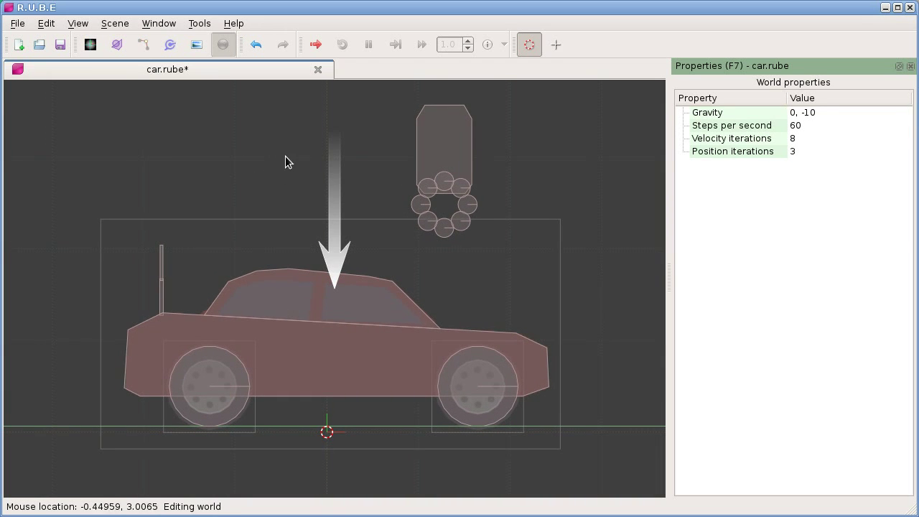
pyautogui.scroll(1, 270, 171)
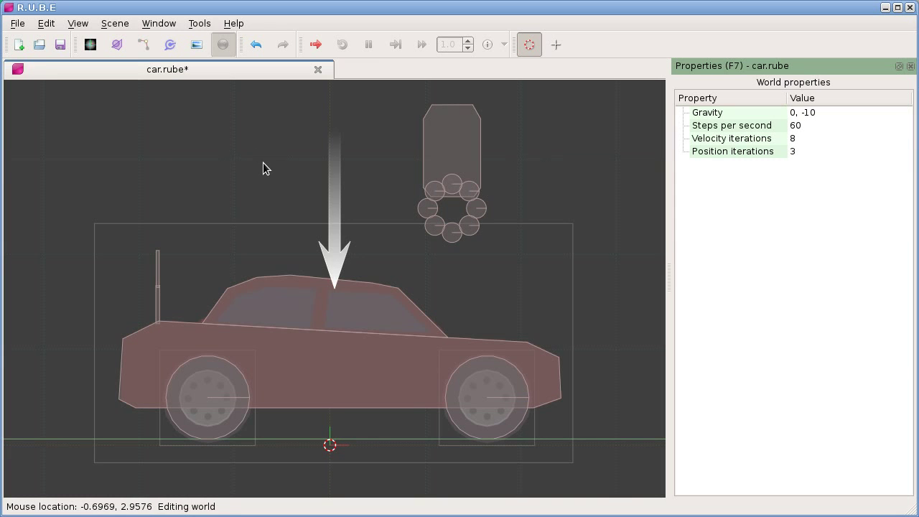
pyautogui.press('r')
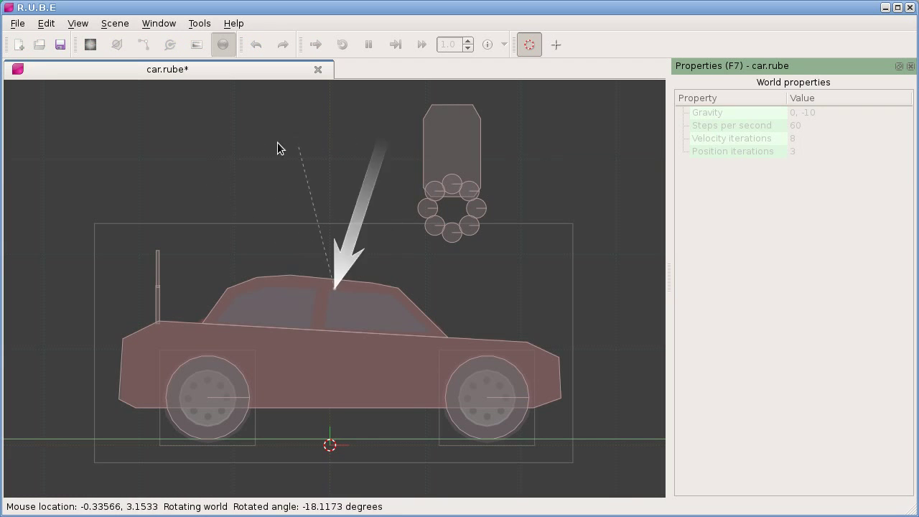
pyautogui.press('Escape')
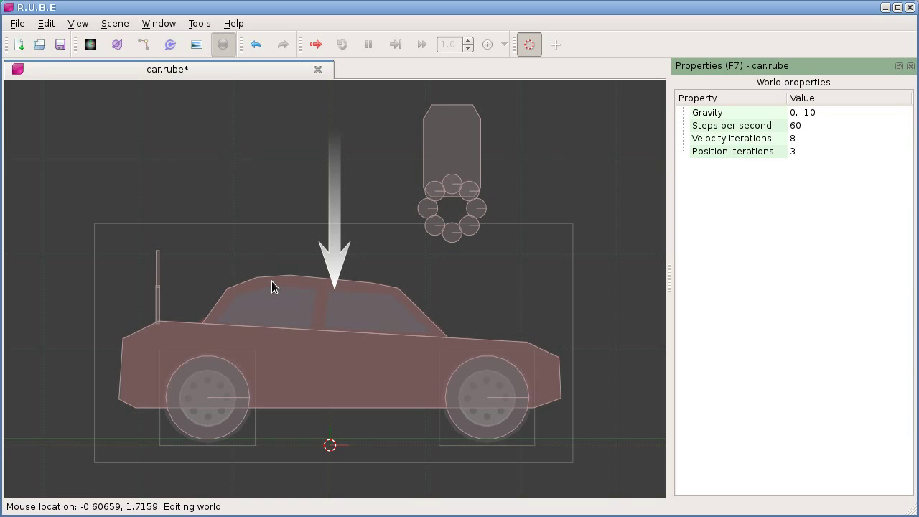
# Select the front wheel image, deselect, then select only the rear wheel image (carwheel.png, scale 1)
pyautogui.press('i')
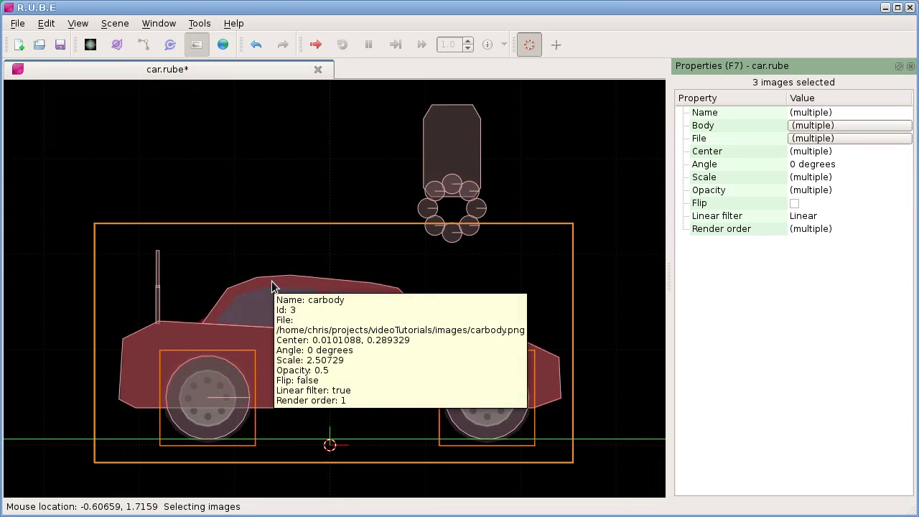
pyautogui.scroll(-3, 369, 292)
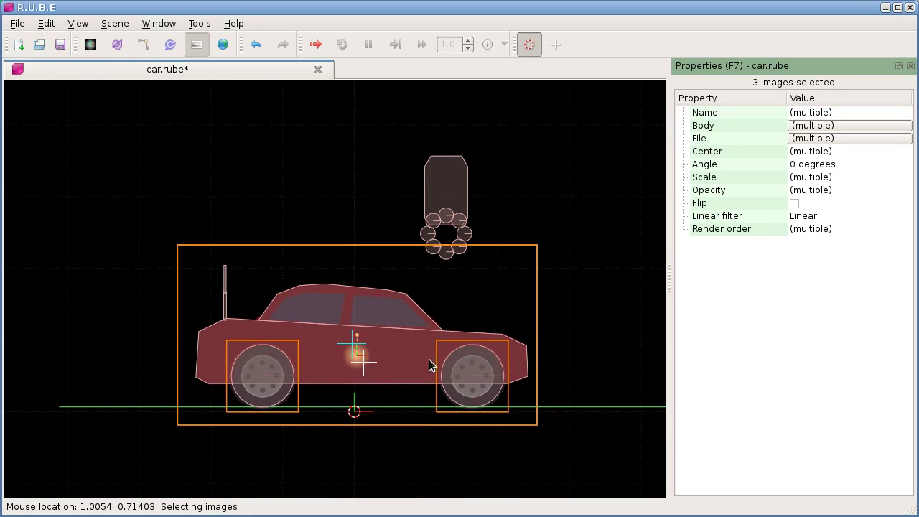
pyautogui.click(471, 375)
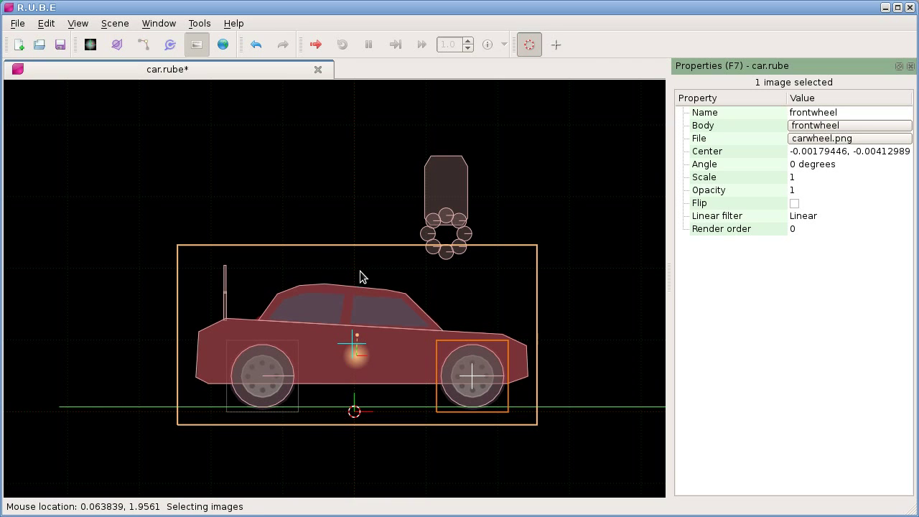
pyautogui.moveTo(363, 273)
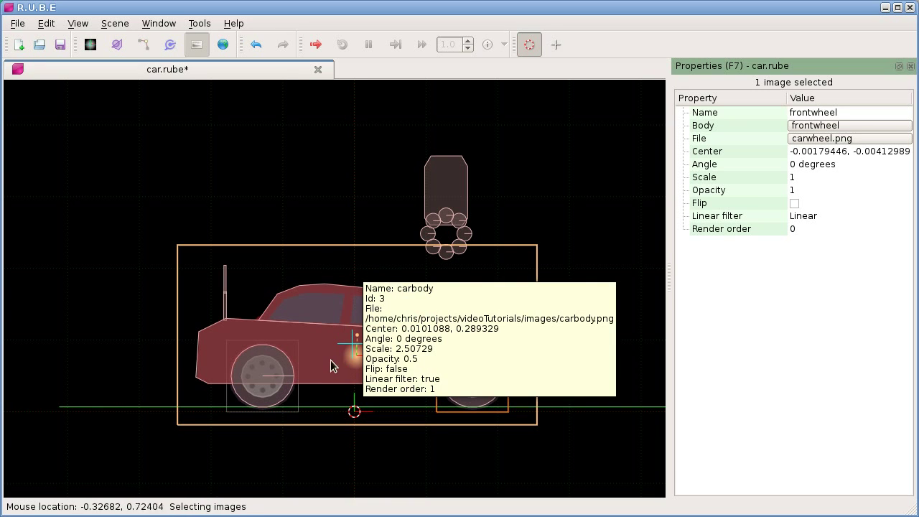
pyautogui.click(338, 437)
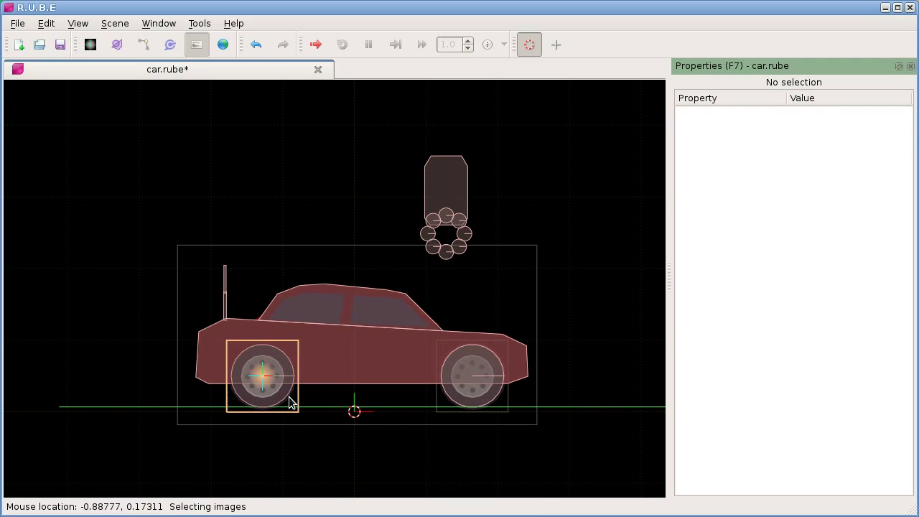
pyautogui.moveTo(279, 393)
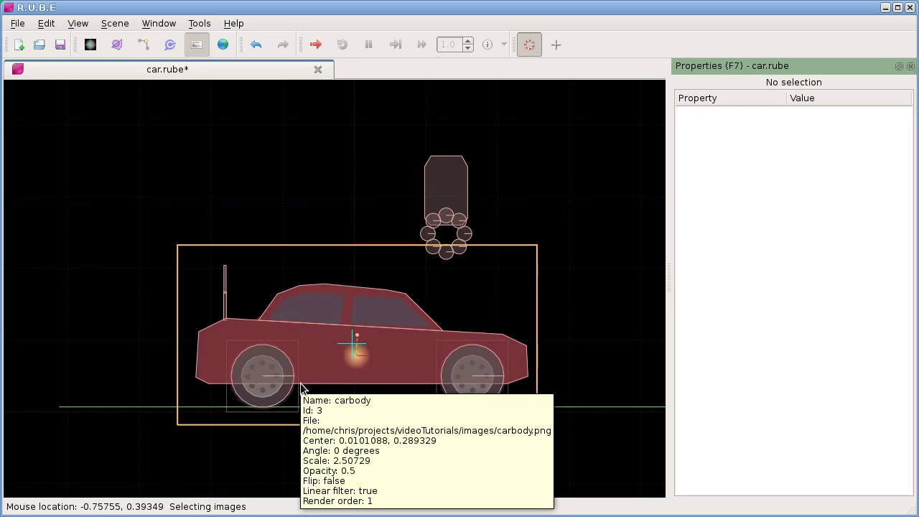
pyautogui.click(281, 383)
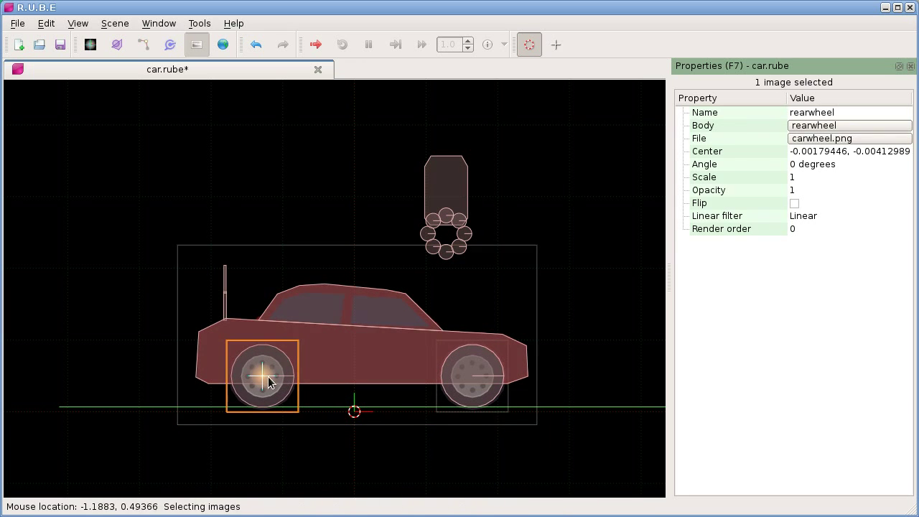
# Move both wheel images above the car, shifting the rear wheel image right
pyautogui.keyDown('shift'); pyautogui.moveTo(471, 381); pyautogui.dragTo(345, 175); pyautogui.keyUp('shift')
pyautogui.moveTo(161, 169); pyautogui.dragTo(331, 186)
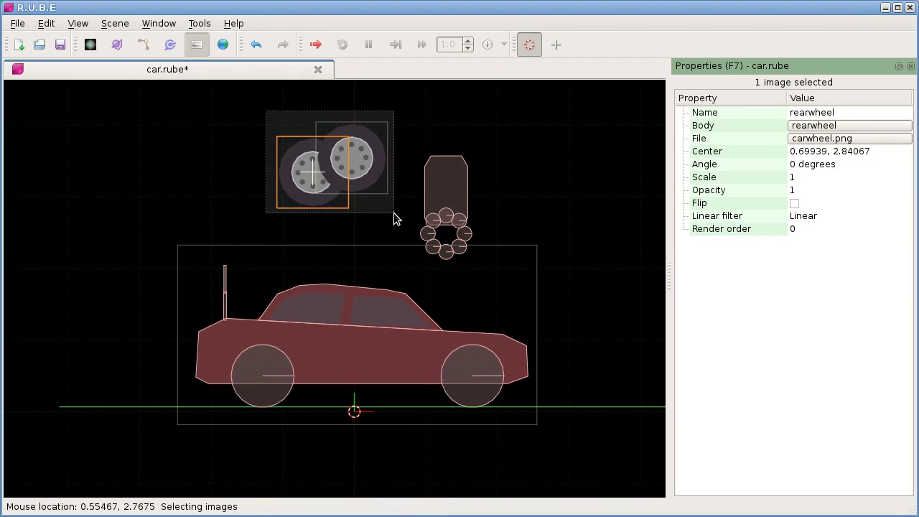
pyautogui.scroll(5, 393, 215)
pyautogui.click(238, 168)
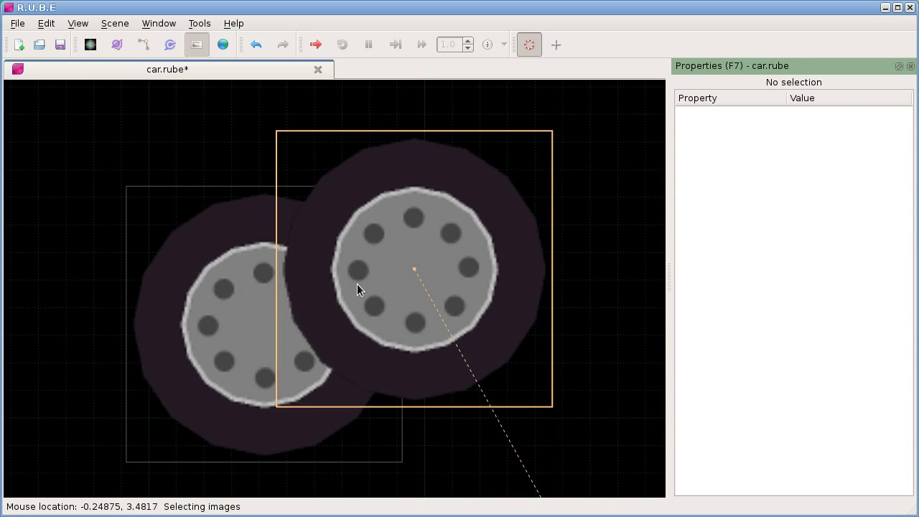
# Undo the wheel image moves, returning both to their body's origin, and reposition the placement marker
pyautogui.moveTo(414, 271)
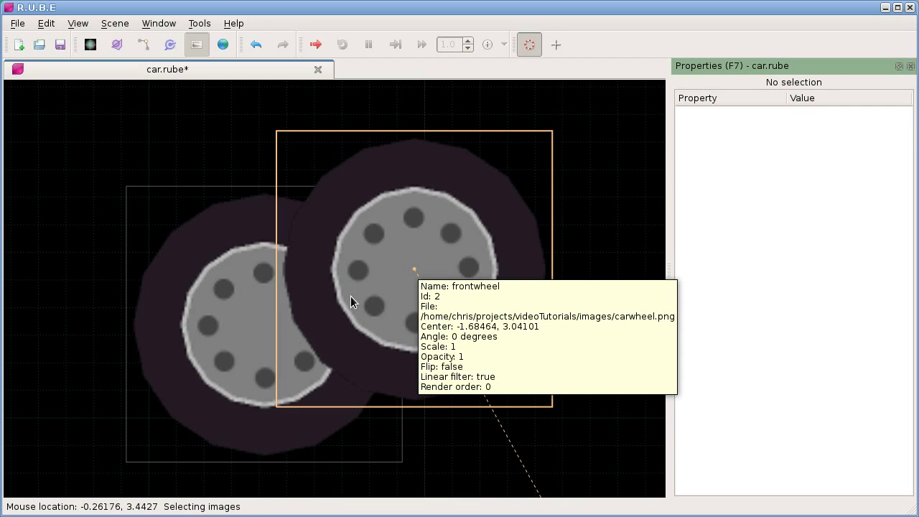
pyautogui.moveTo(337, 298)
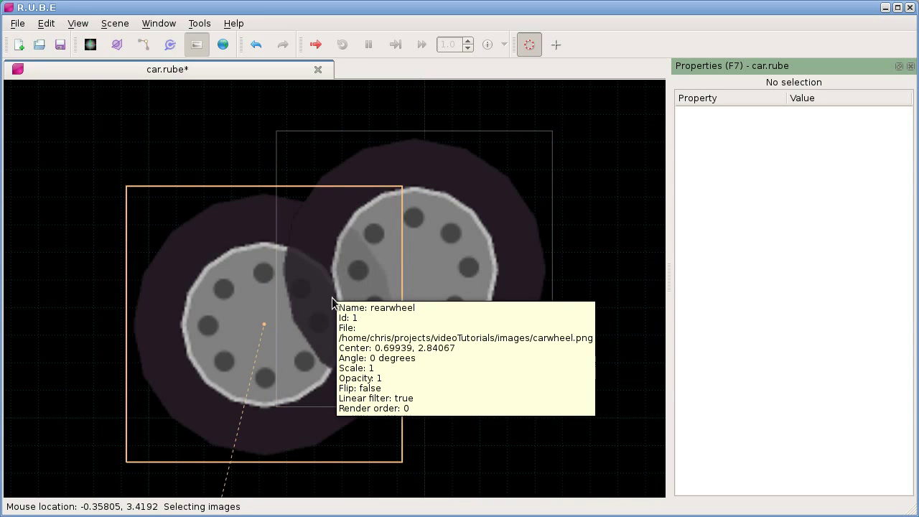
pyautogui.scroll(-5, 392, 285)
pyautogui.hotkey('ctrl', 'z')
pyautogui.hotkey('ctrl', 'z')
pyautogui.hotkey('ctrl', 'z')
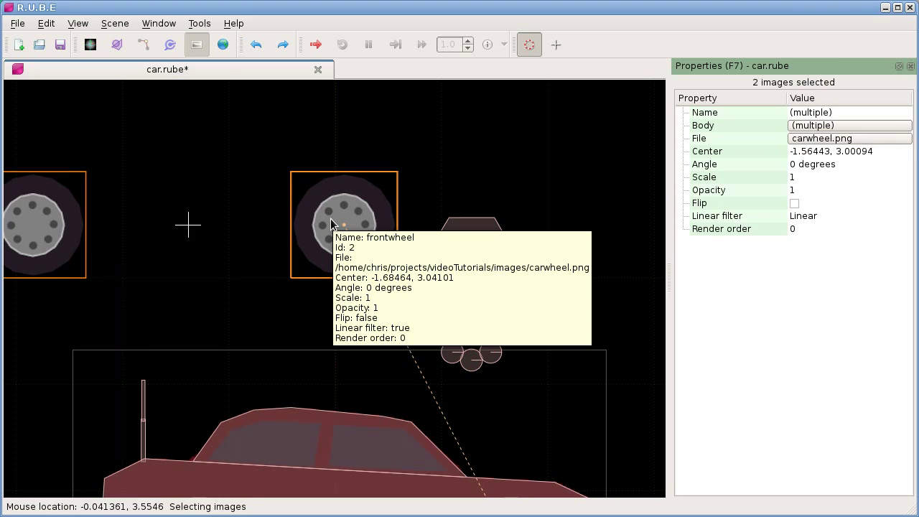
pyautogui.hotkey('ctrl', 'z')
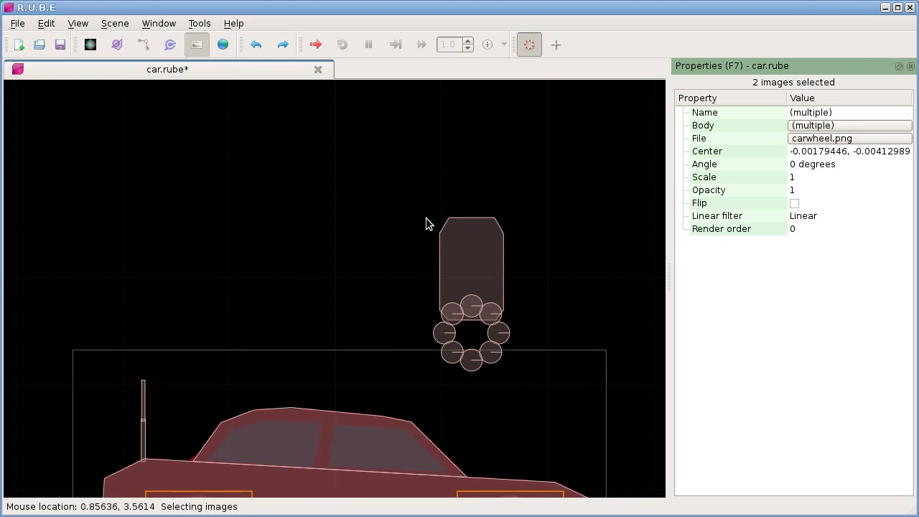
pyautogui.scroll(2, 458, 251)
pyautogui.moveTo(457, 254); pyautogui.dragTo(330, 252, button='right')
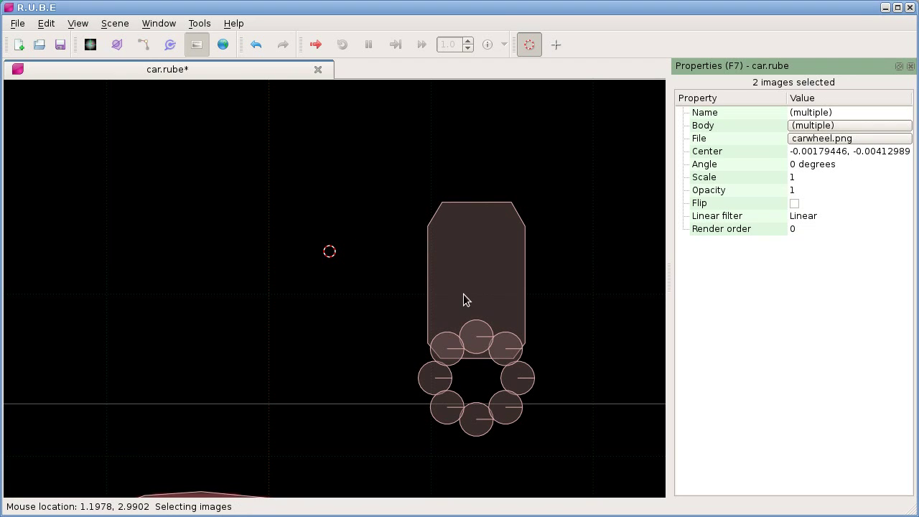
pyautogui.scroll(-4, 363, 288)
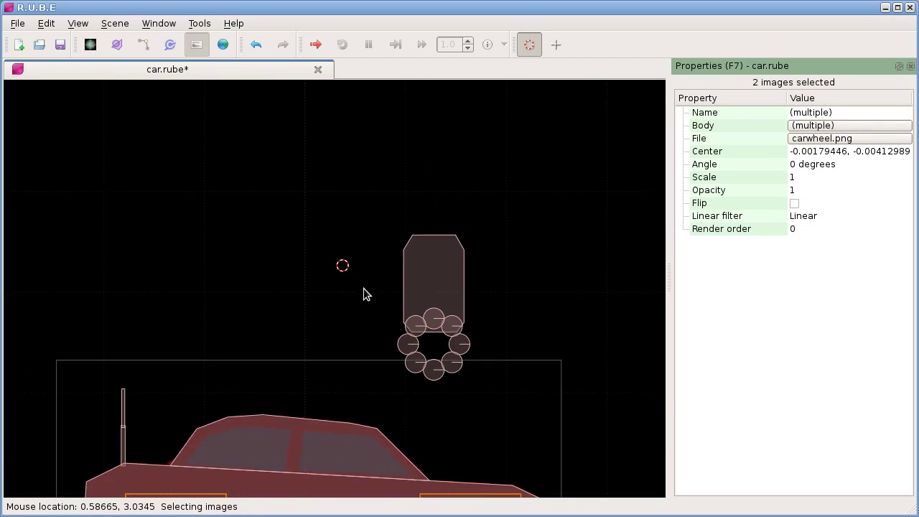
pyautogui.scroll(3, 363, 288)
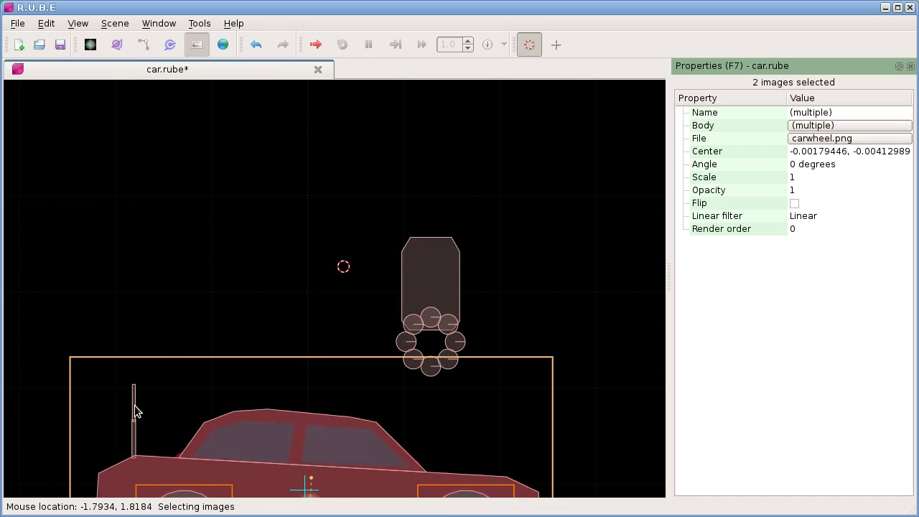
pyautogui.moveTo(153, 402); pyautogui.dragTo(153, 394, button='right')
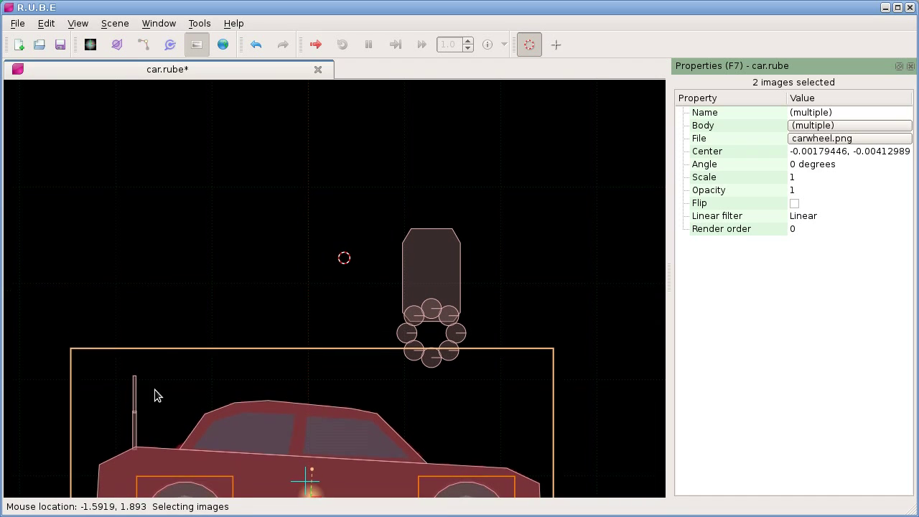
# Move the antenna fixture beside the player body and rotate it about -90 degrees to lie horizontally
pyautogui.press('f')
pyautogui.click(134, 396)
pyautogui.press('t')
pyautogui.click(352, 266)
pyautogui.press('r')
pyautogui.click(407, 259)
# Move the antenna2 bar onto the player body
pyautogui.press('g')
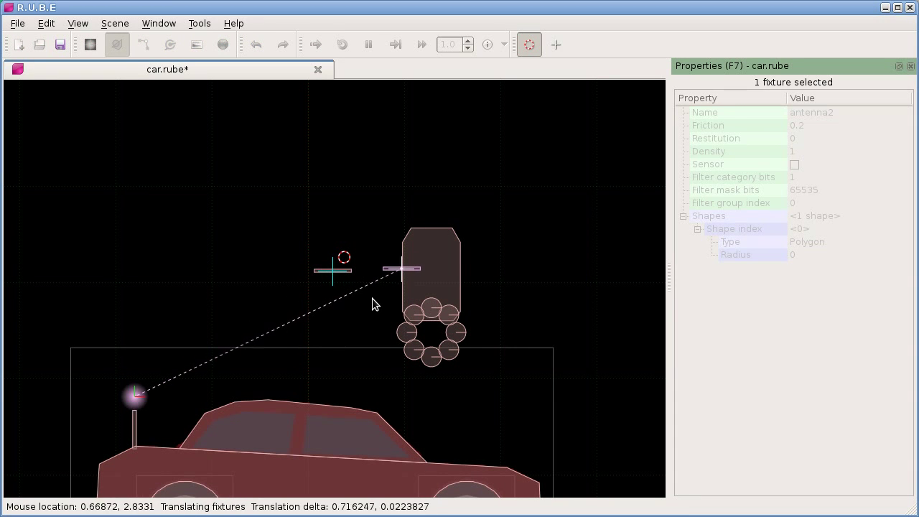
pyautogui.click(372, 294)
pyautogui.scroll(6, 423, 281)
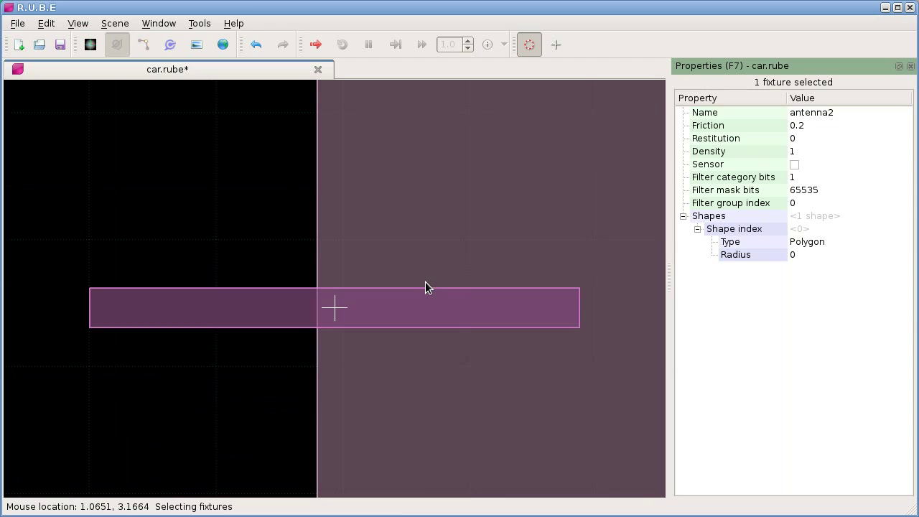
pyautogui.scroll(-3, 428, 284)
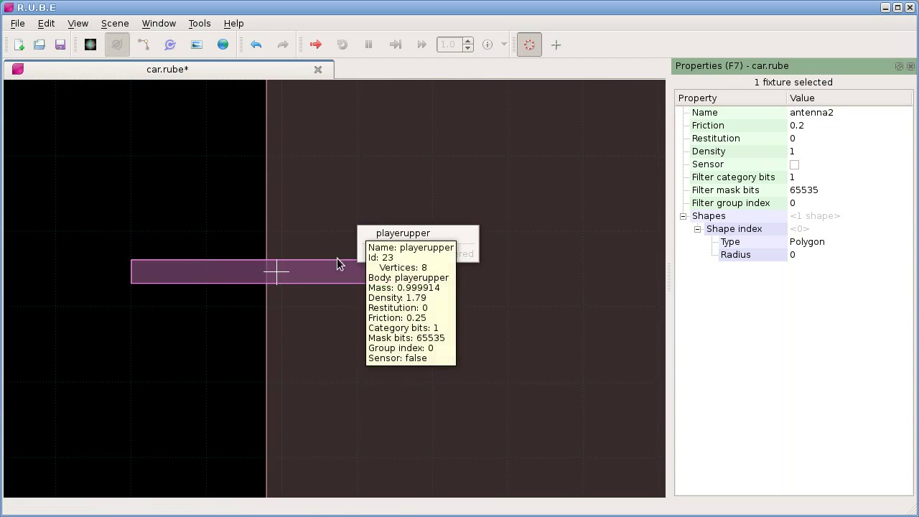
# Scale antenna2 longer, reposition it straddling the tall box's left side, and clear the selection
pyautogui.press('s')
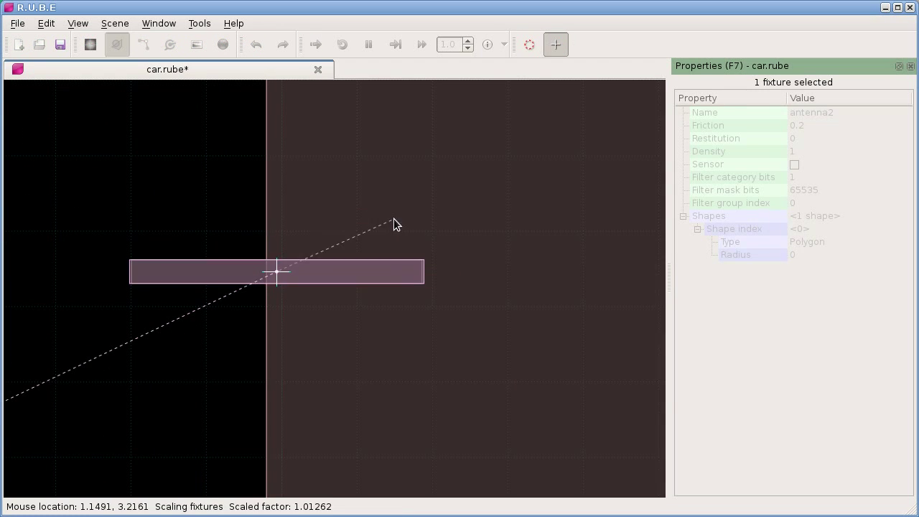
pyautogui.click(501, 157)
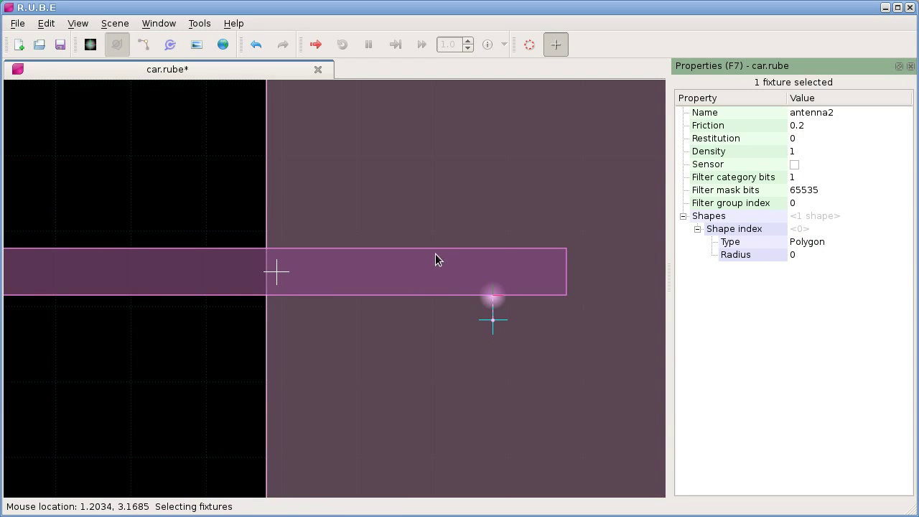
pyautogui.press('g')
pyautogui.click(251, 266)
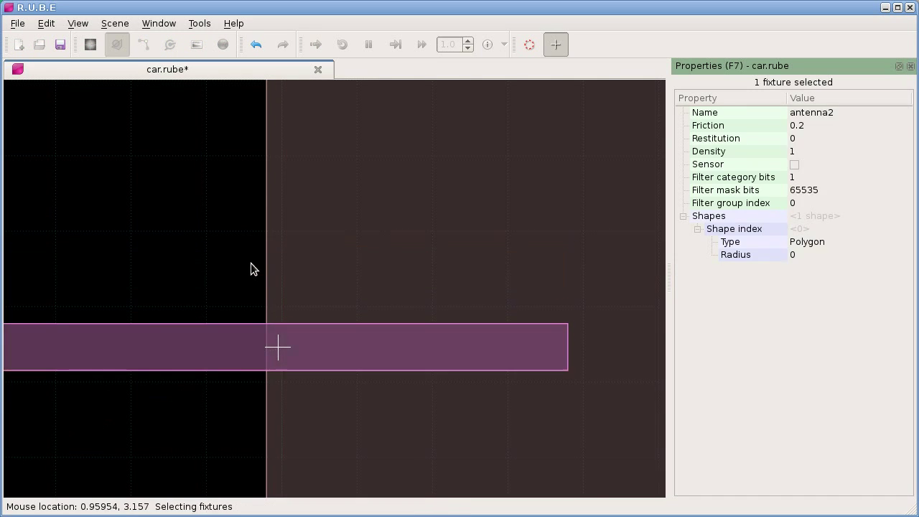
pyautogui.scroll(-2, 238, 279)
pyautogui.moveTo(237, 279); pyautogui.dragTo(201, 211, button='right')
pyautogui.moveTo(423, 277)
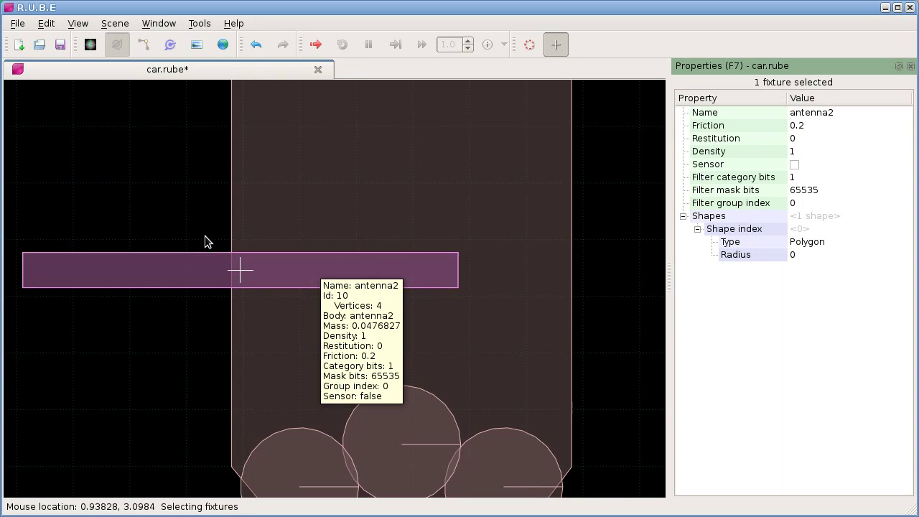
pyautogui.click(202, 208)
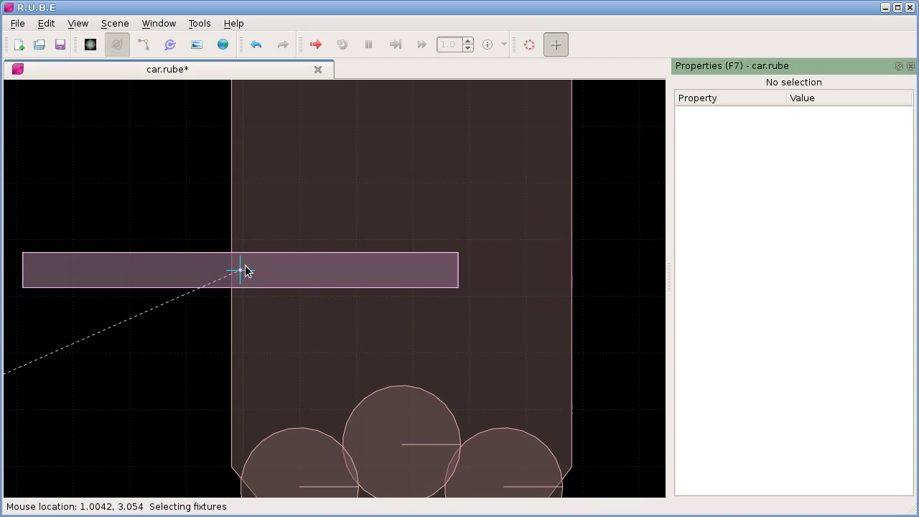
pyautogui.moveTo(262, 273)
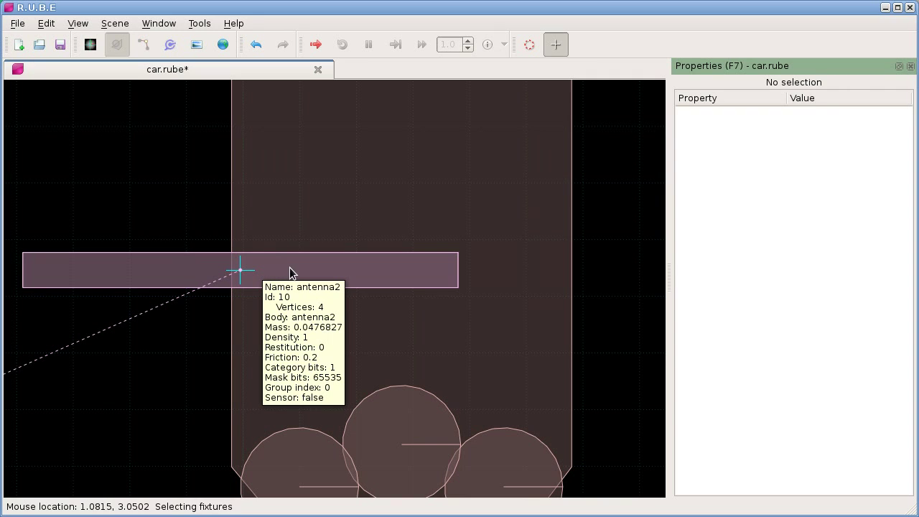
pyautogui.moveTo(325, 269)
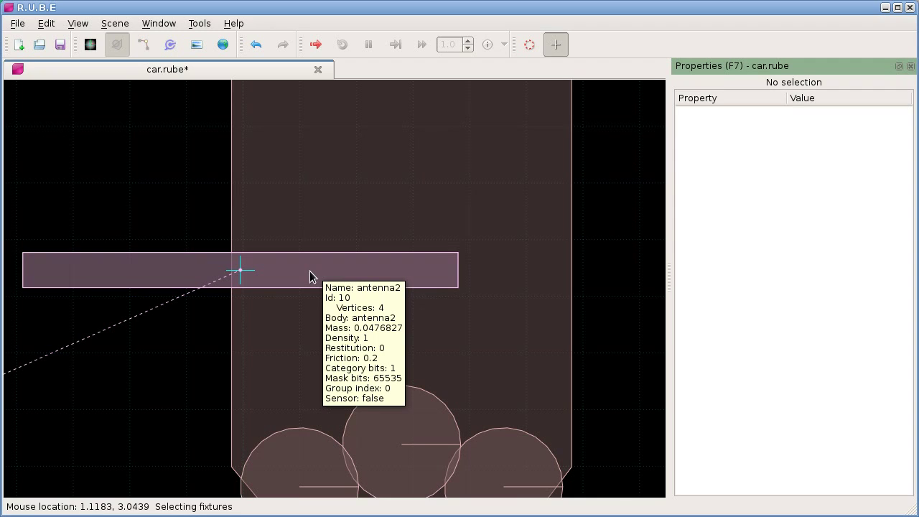
pyautogui.scroll(-1, 309, 270)
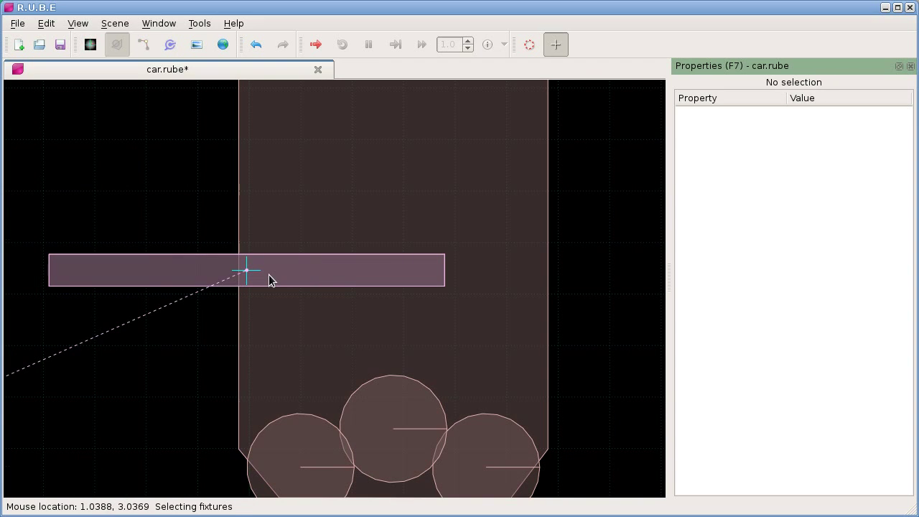
pyautogui.click(389, 271)
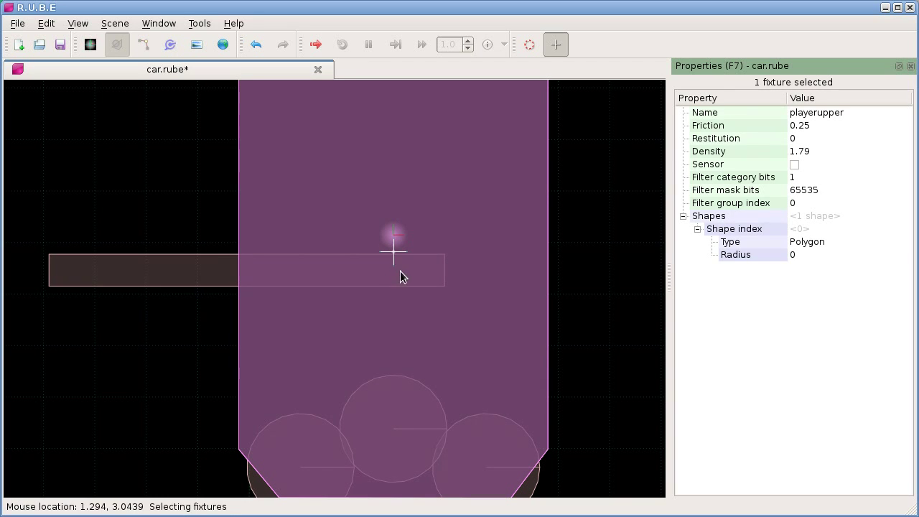
pyautogui.click(553, 261)
pyautogui.click(422, 269)
pyautogui.click(567, 233)
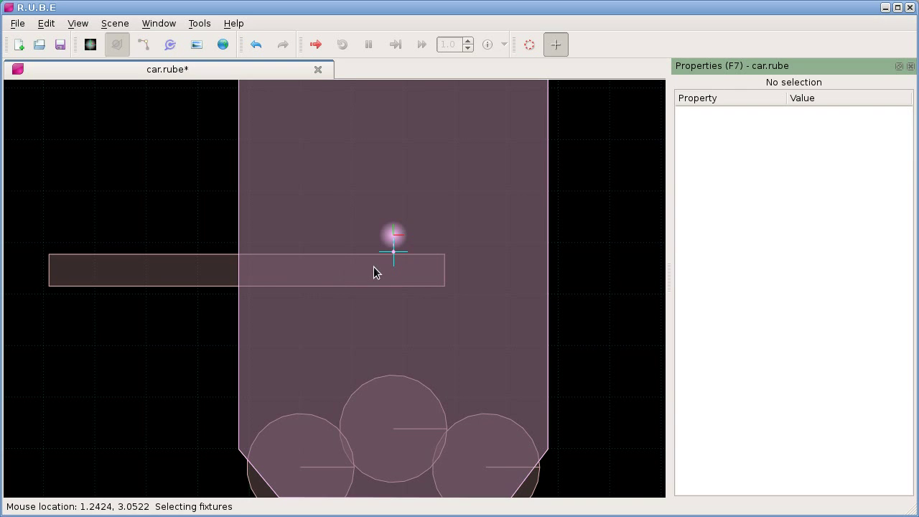
pyautogui.moveTo(373, 271)
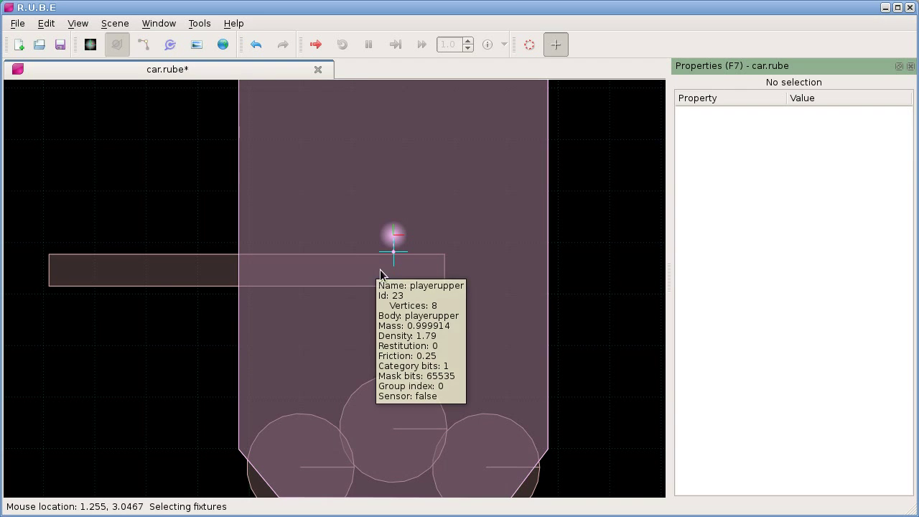
pyautogui.click(247, 272)
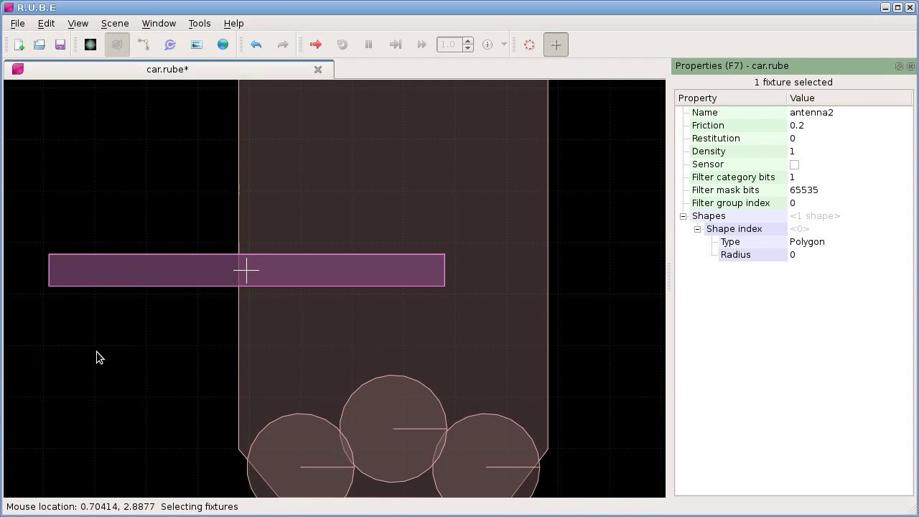
# Zoom out to show the car and make a first placement of the dashed reference marker
pyautogui.scroll(-2, 96, 351)
pyautogui.scroll(-4, 258, 248)
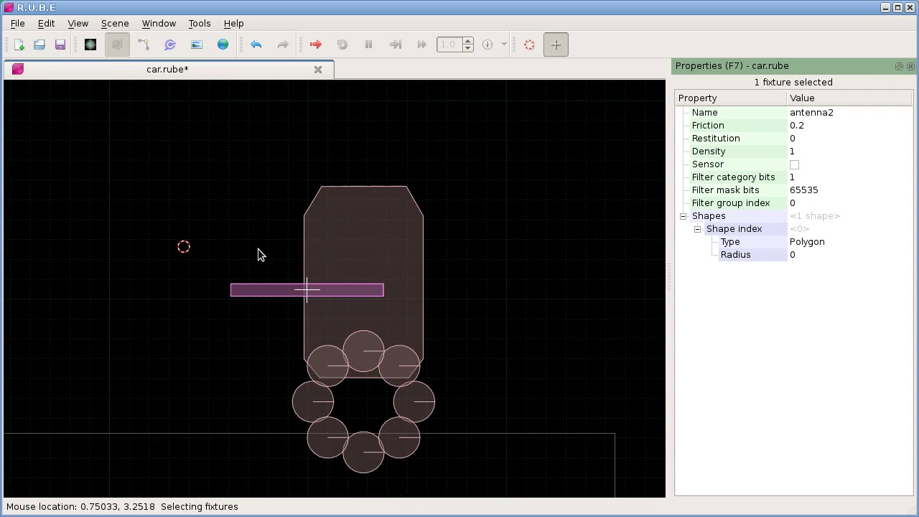
pyautogui.scroll(-1, 350, 236)
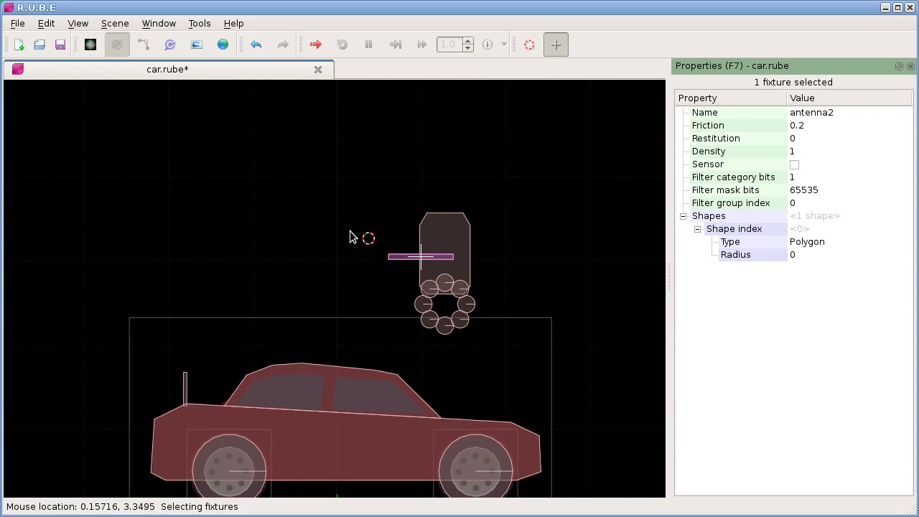
pyautogui.scroll(4, 368, 239)
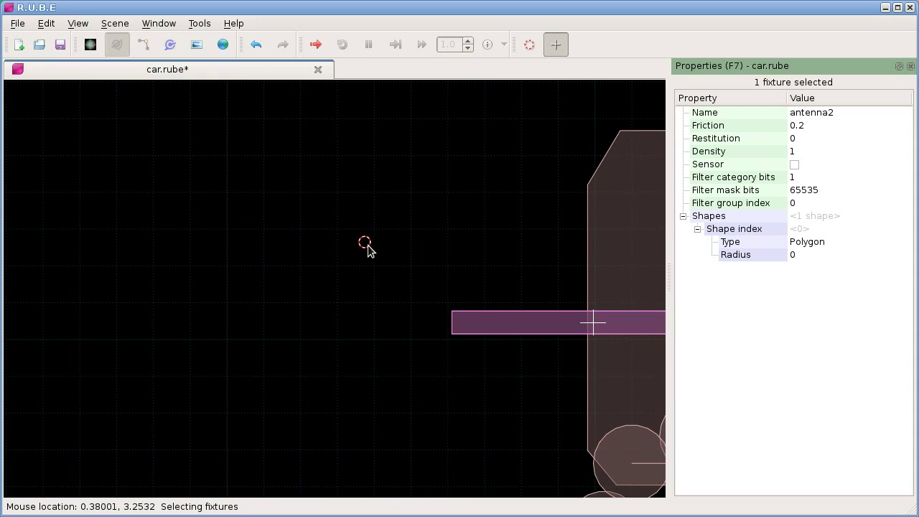
pyautogui.scroll(-6, 366, 246)
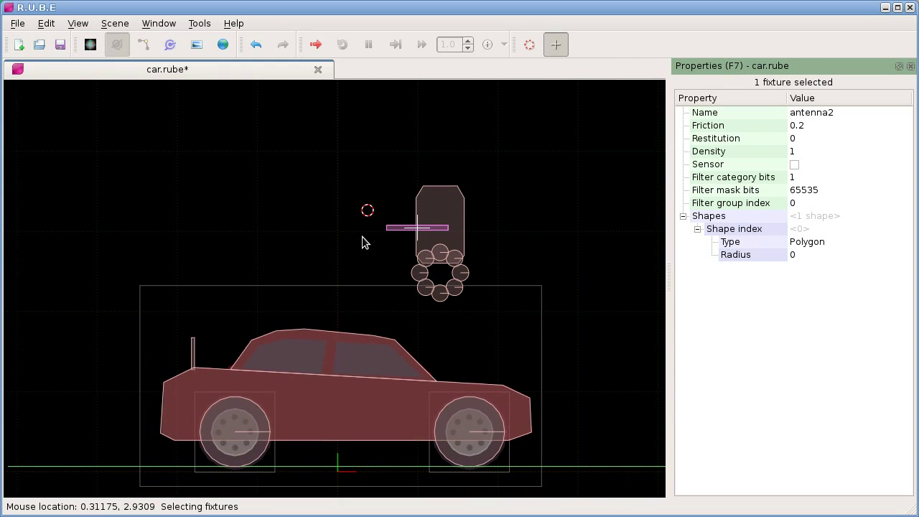
pyautogui.moveTo(362, 237); pyautogui.dragTo(316, 228)
pyautogui.press('c')
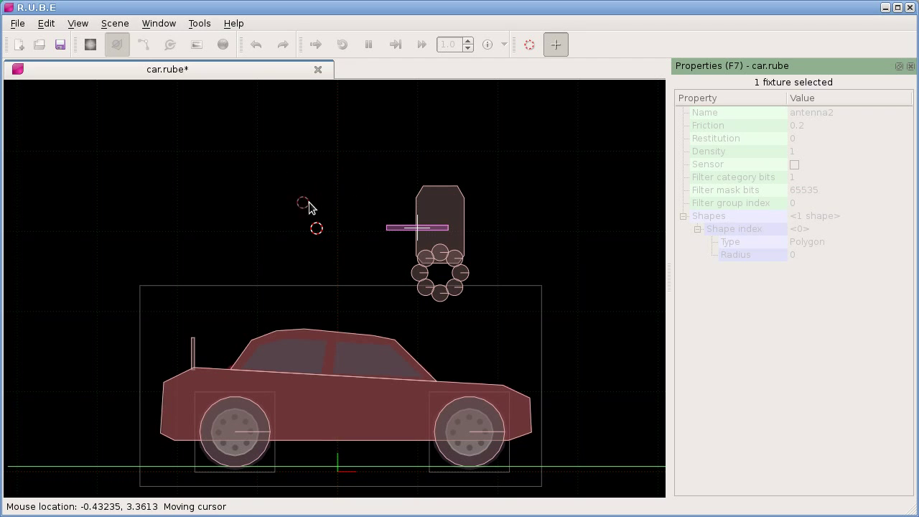
pyautogui.click(352, 184)
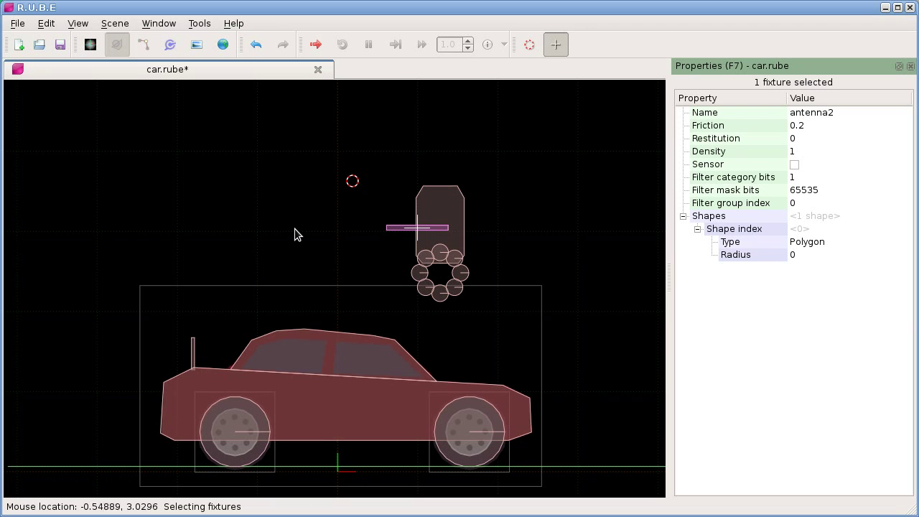
# Try several marker positions, undo them, and settle the marker left of the player body
pyautogui.moveTo(294, 228); pyautogui.dragTo(291, 222, button='right')
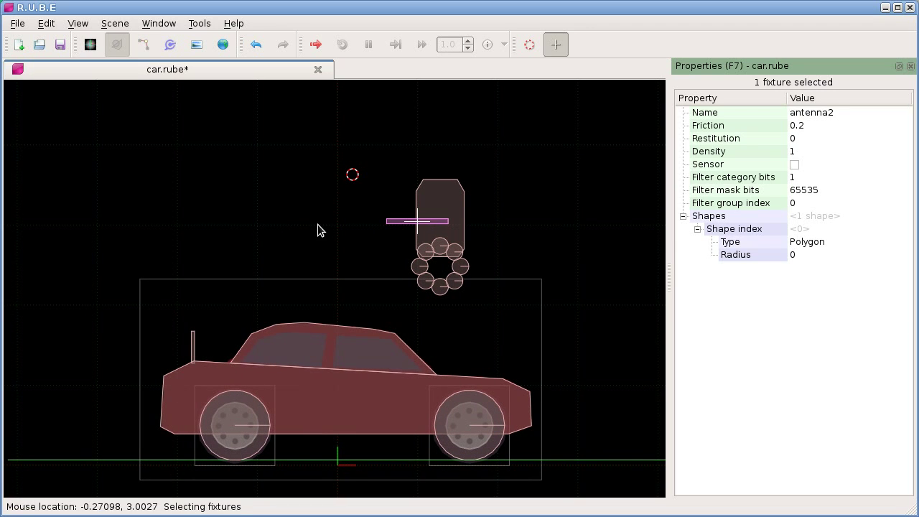
pyautogui.press('c')
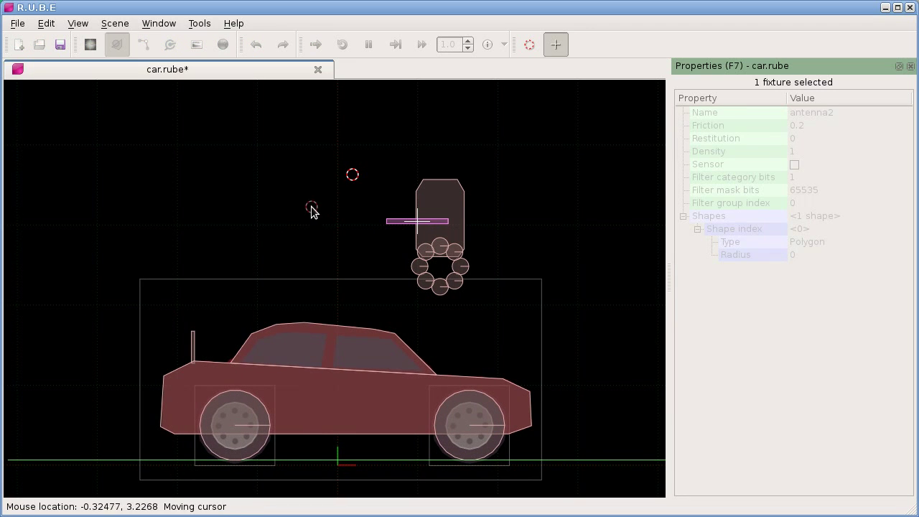
pyautogui.click(276, 194)
pyautogui.press('c')
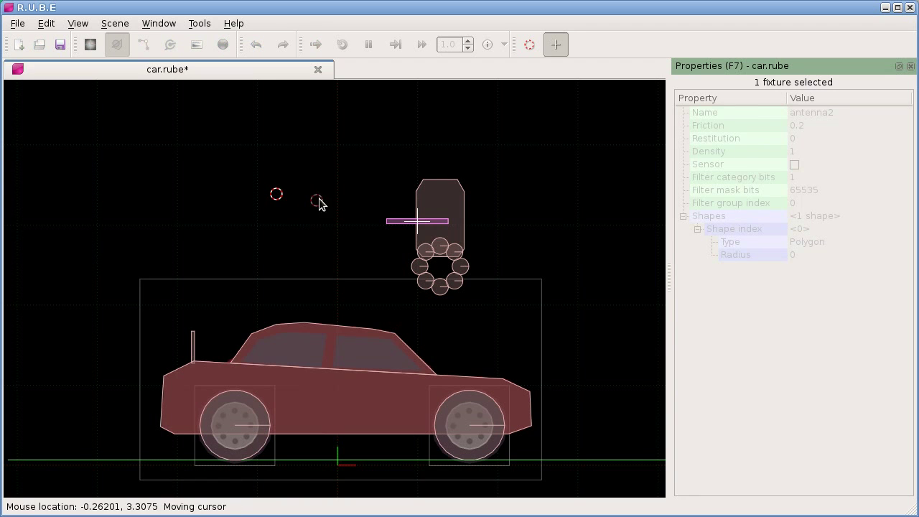
pyautogui.click(335, 190)
pyautogui.press('c')
pyautogui.click(257, 246)
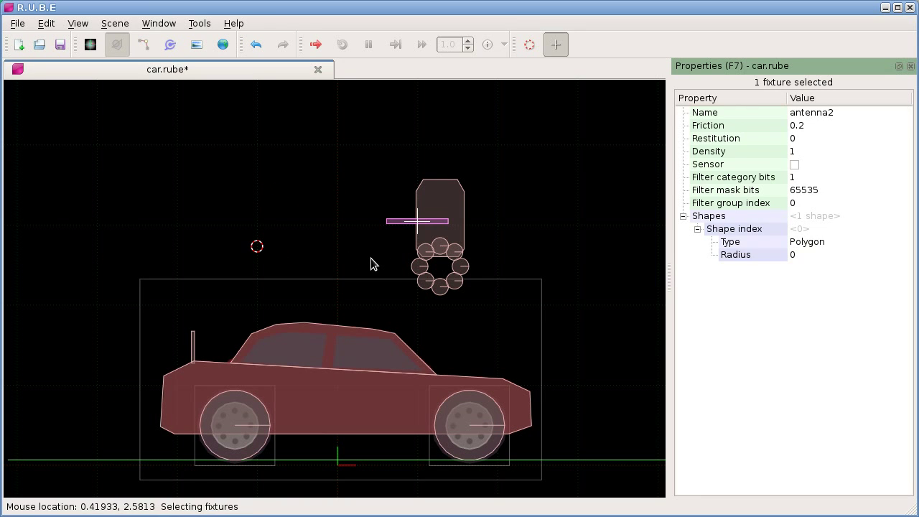
pyautogui.hotkey('ctrl', 'z')
pyautogui.hotkey('ctrl', 'z')
pyautogui.hotkey('ctrl', 'z')
pyautogui.hotkey('ctrl', 'z')
pyautogui.click(306, 204)
# Select the playerfoot0 circle plus a second foot circle and begin rotating them
pyautogui.scroll(5, 389, 263)
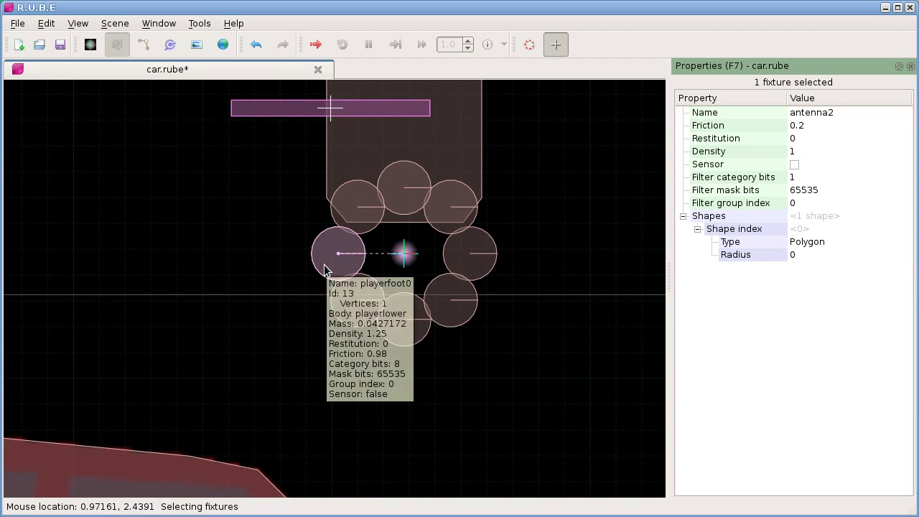
pyautogui.click(324, 271)
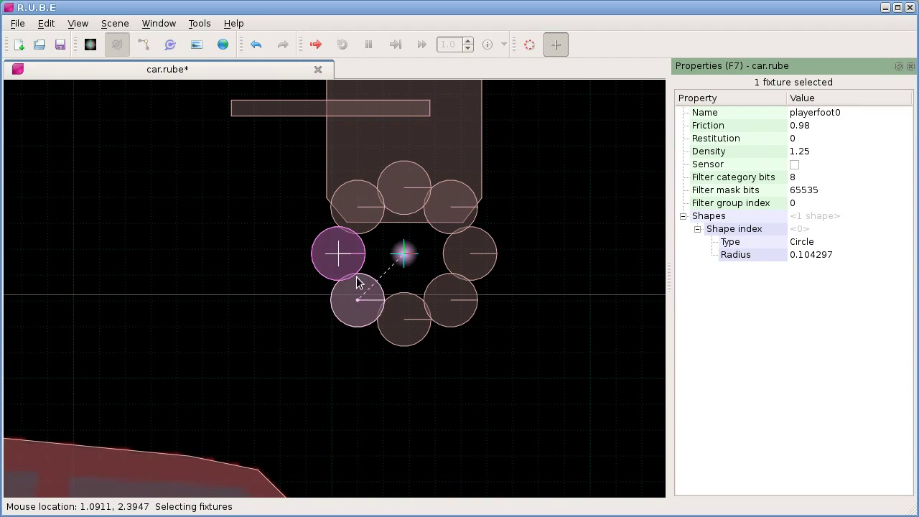
pyautogui.keyDown('shift'); pyautogui.click(453, 321); pyautogui.keyUp('shift')
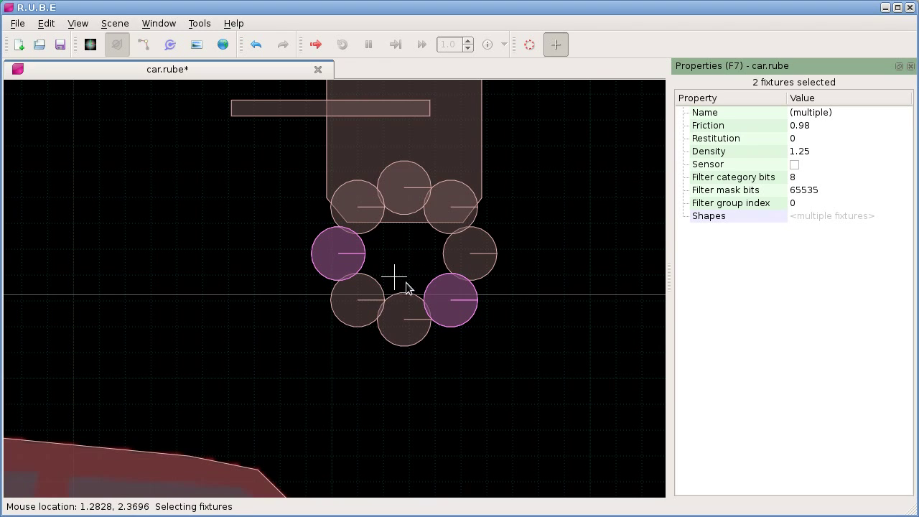
pyautogui.press('r')
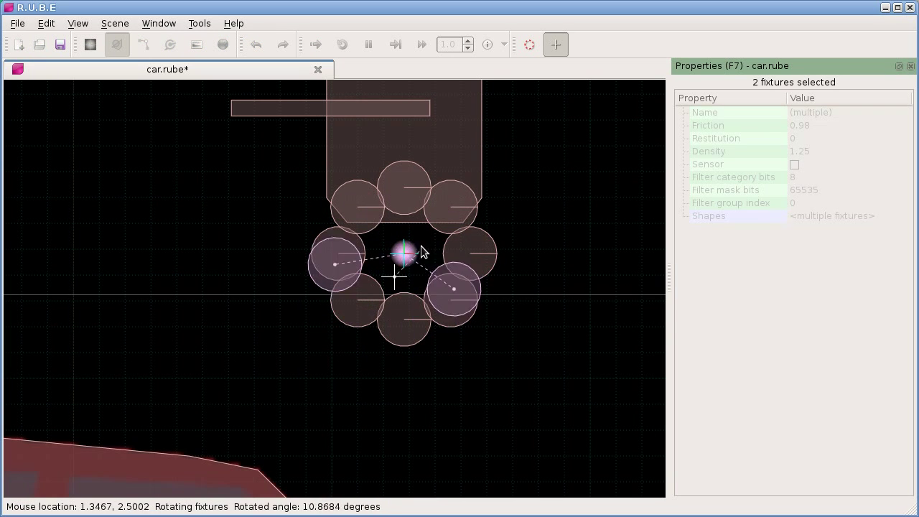
# Commit the circle rotation, undo and redo it, then retry with pivot toggles and cancel
pyautogui.moveTo(508, 136); pyautogui.dragTo(502, 242, button='right')
pyautogui.scroll(-2, 500, 245)
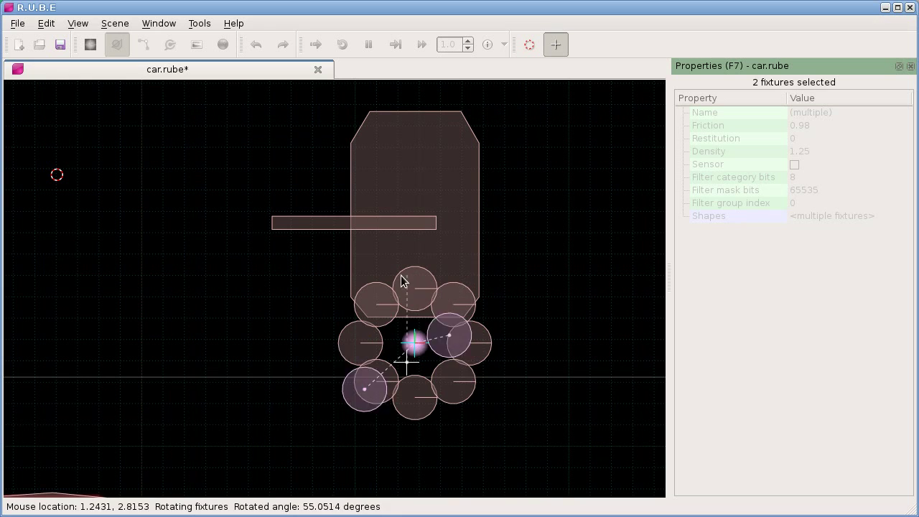
pyautogui.click(291, 337)
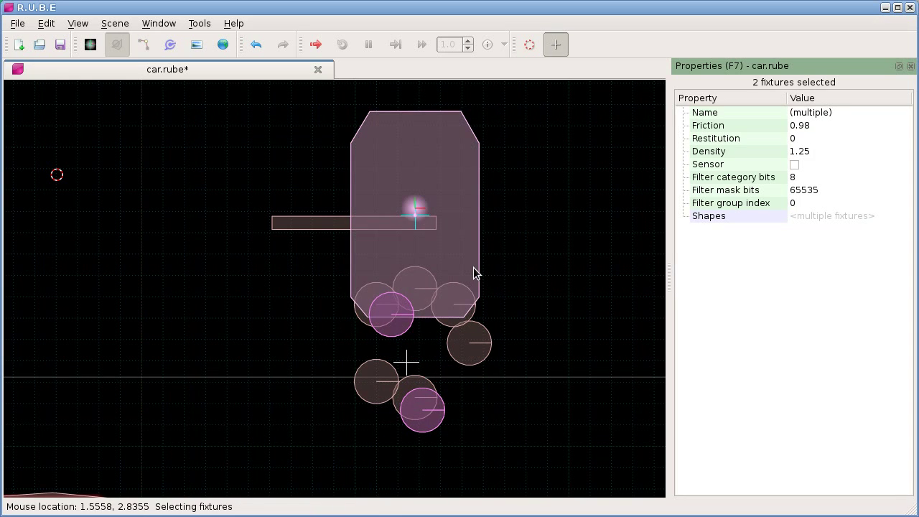
pyautogui.hotkey('ctrl', 'z')
pyautogui.hotkey('ctrl', 'y')
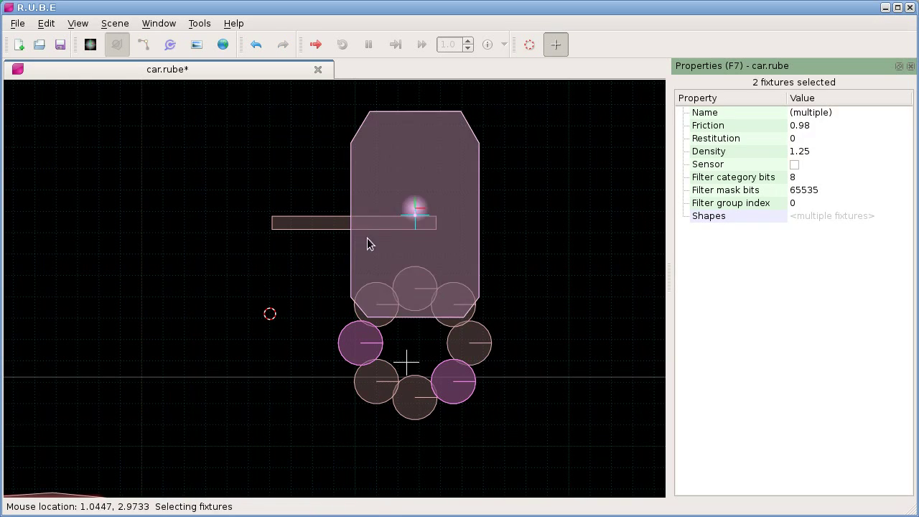
pyautogui.press('r')
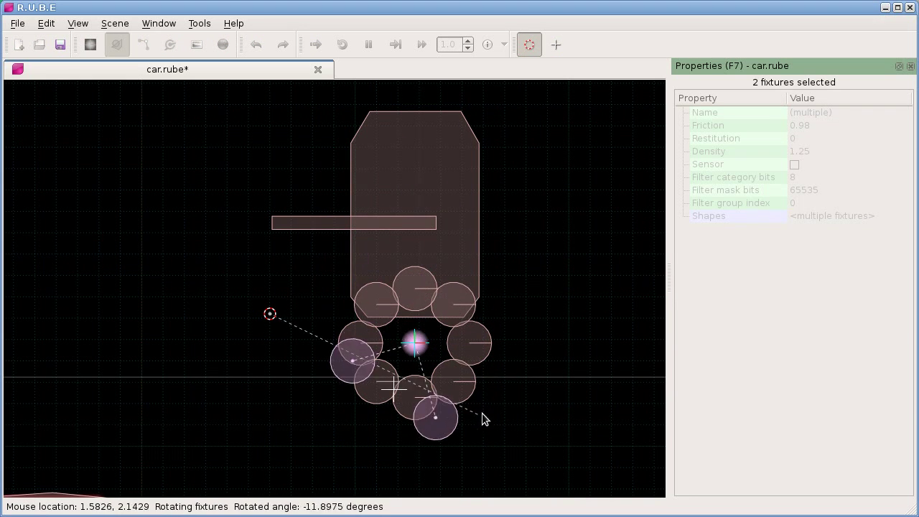
pyautogui.press('c')
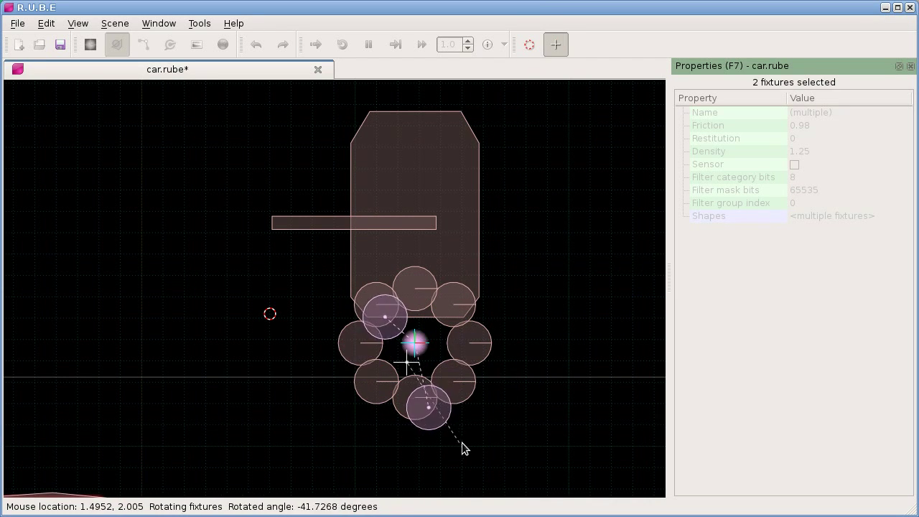
pyautogui.press('c')
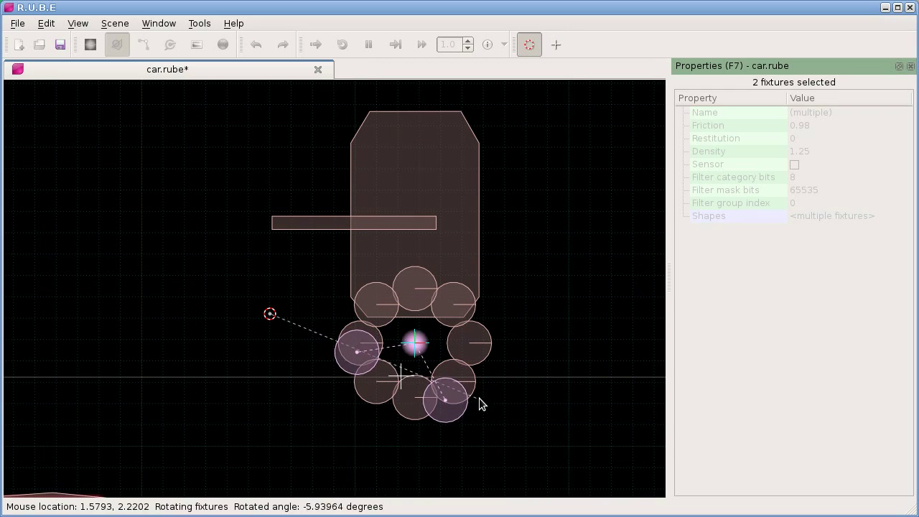
pyautogui.press('Escape')
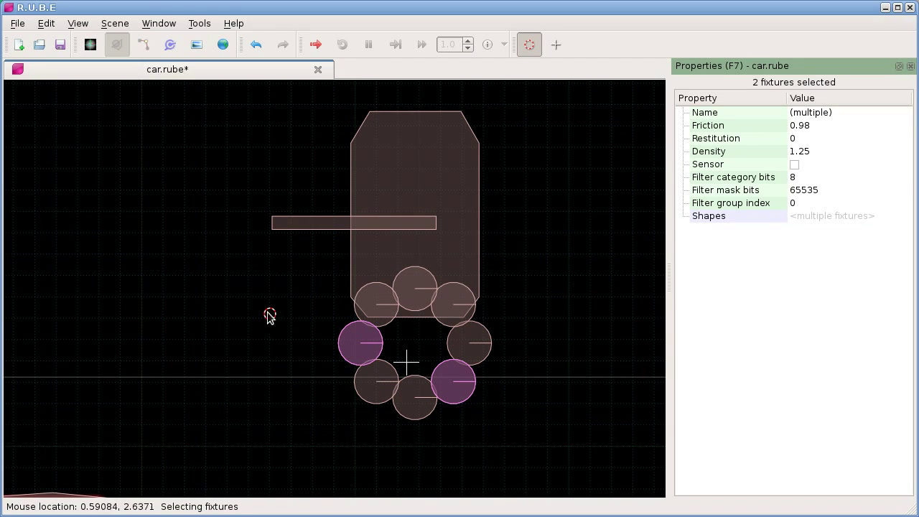
# Switch to vertex mode and box-select the player body's two top vertices
pyautogui.moveTo(290, 301); pyautogui.dragTo(253, 317)
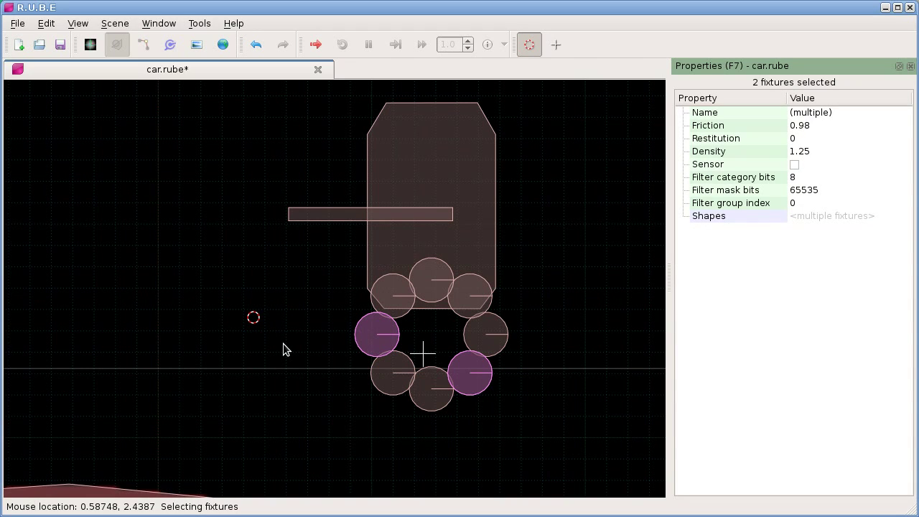
pyautogui.moveTo(282, 344); pyautogui.dragTo(289, 332)
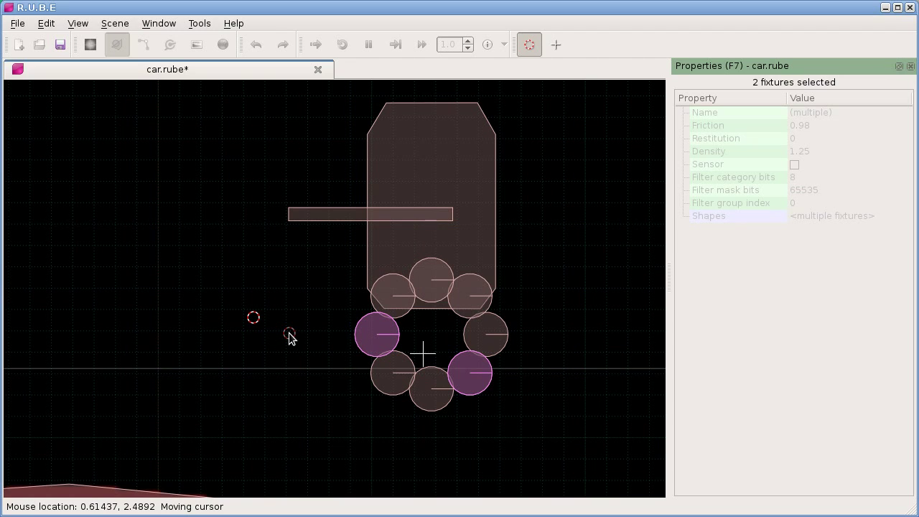
pyautogui.press('Escape')
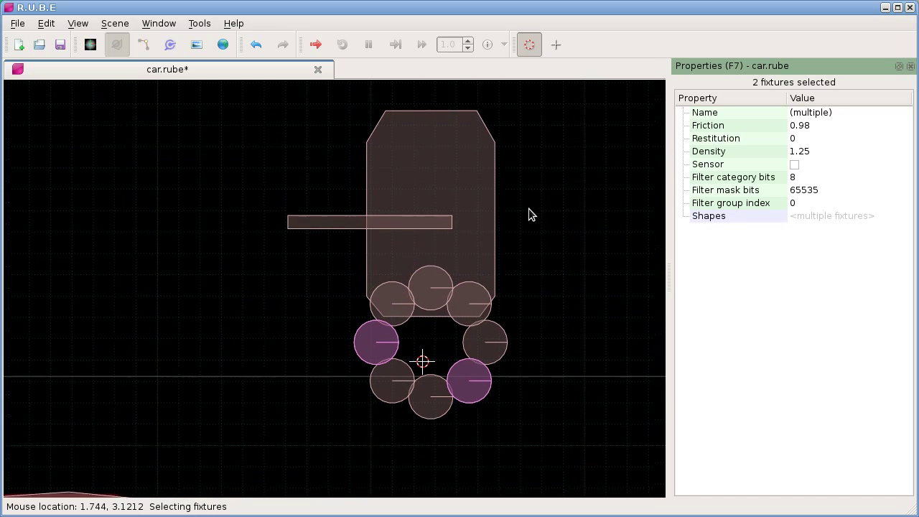
pyautogui.moveTo(528, 208); pyautogui.dragTo(502, 262, button='right')
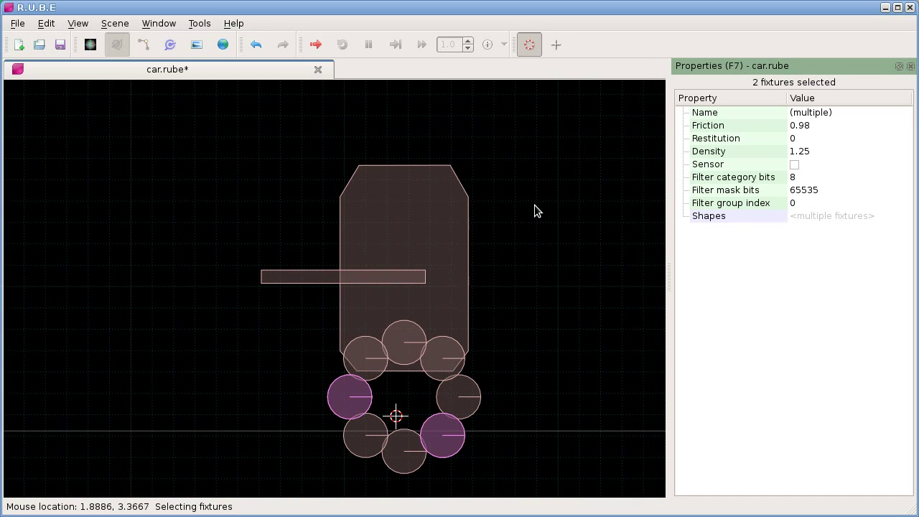
pyautogui.press('Tab')
pyautogui.moveTo(348, 152); pyautogui.dragTo(467, 180)
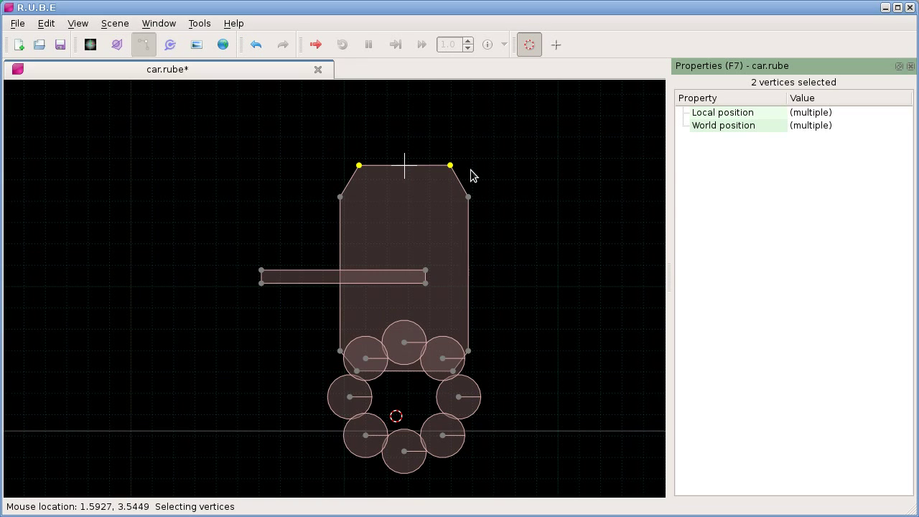
# Box-select the four top vertices and snap the cursor marker to them with Shift+S
pyautogui.hotkey('shift', 's')
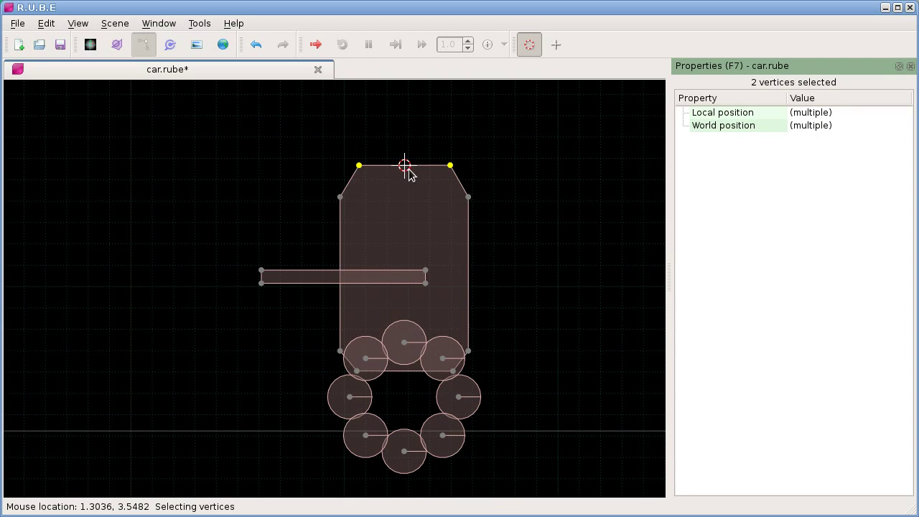
pyautogui.moveTo(316, 185); pyautogui.dragTo(488, 208)
pyautogui.hotkey('shift', 's')
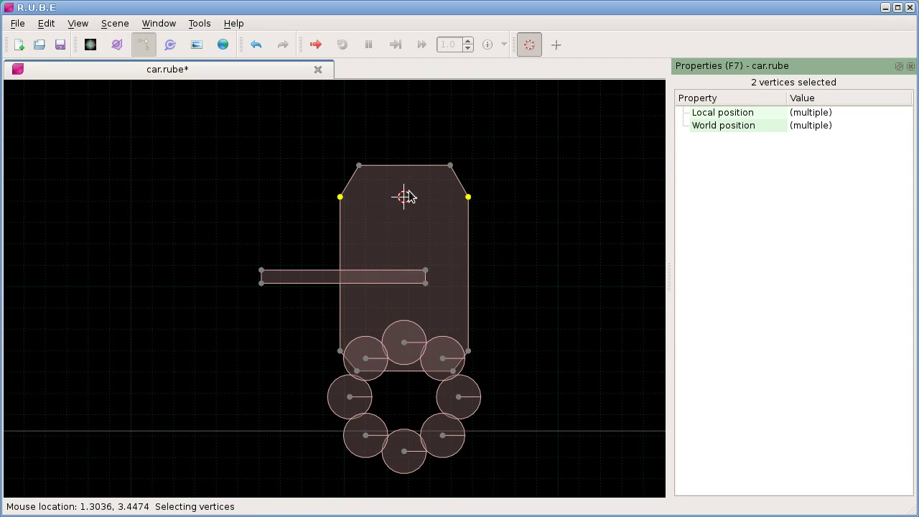
pyautogui.moveTo(311, 149); pyautogui.dragTo(517, 227)
pyautogui.hotkey('shift', 's')
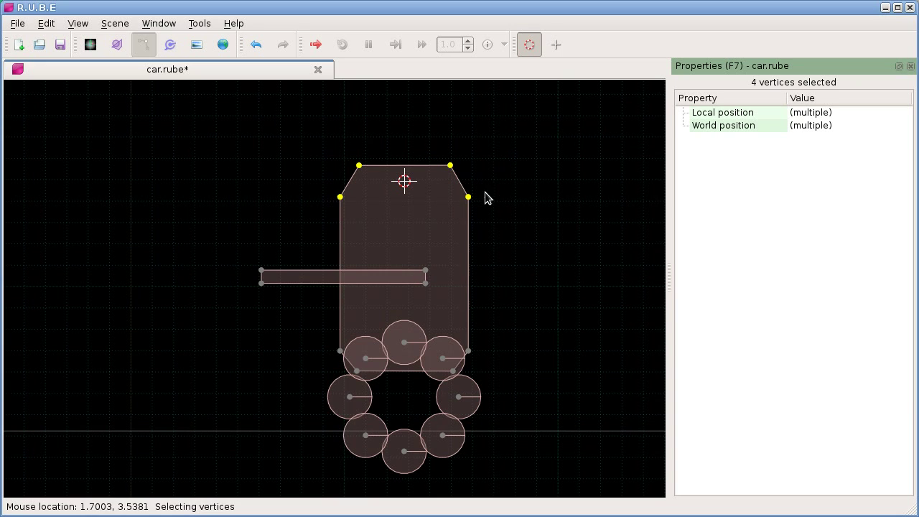
# Zoom out and pan to bring the car into view, starting to move the cursor marker
pyautogui.scroll(-3, 463, 277)
pyautogui.scroll(-4, 481, 278)
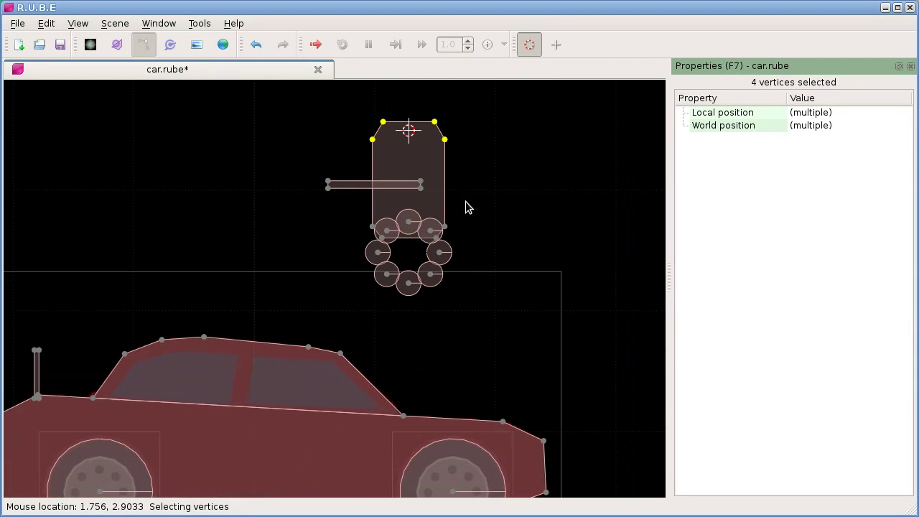
pyautogui.moveTo(472, 265); pyautogui.dragTo(478, 254, button='right')
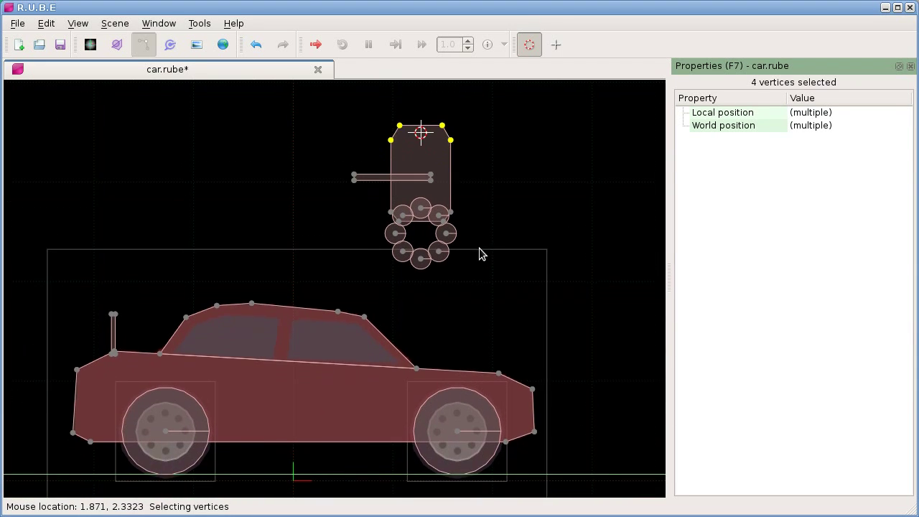
pyautogui.scroll(1, 481, 255)
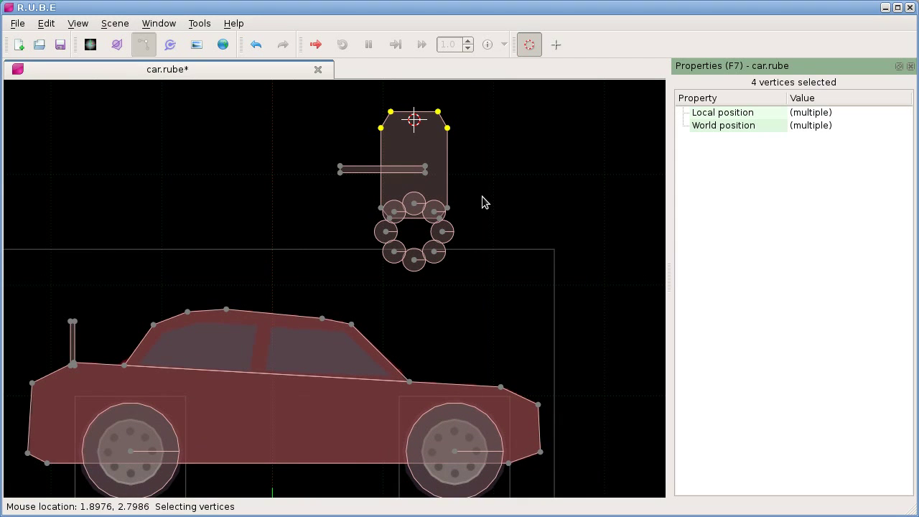
pyautogui.scroll(-2, 495, 185)
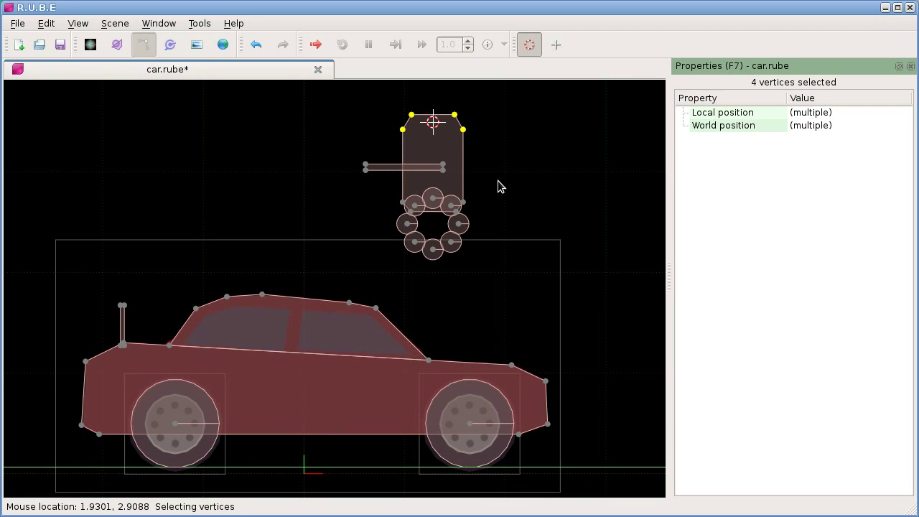
pyautogui.scroll(1, 500, 186)
pyautogui.moveTo(486, 180); pyautogui.dragTo(509, 192, button='right')
pyautogui.moveTo(387, 201); pyautogui.dragTo(269, 186, button='middle')
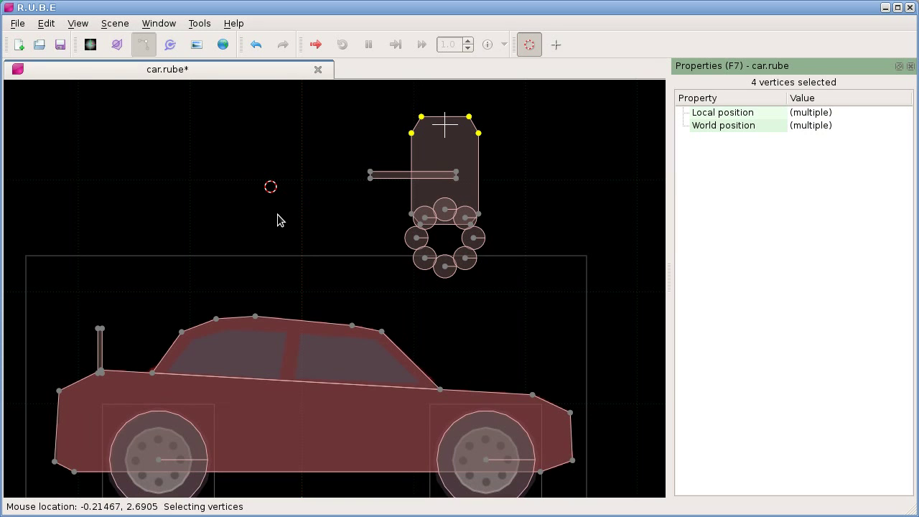
pyautogui.moveTo(287, 213); pyautogui.dragTo(319, 197, button='right')
pyautogui.scroll(-3, 319, 197)
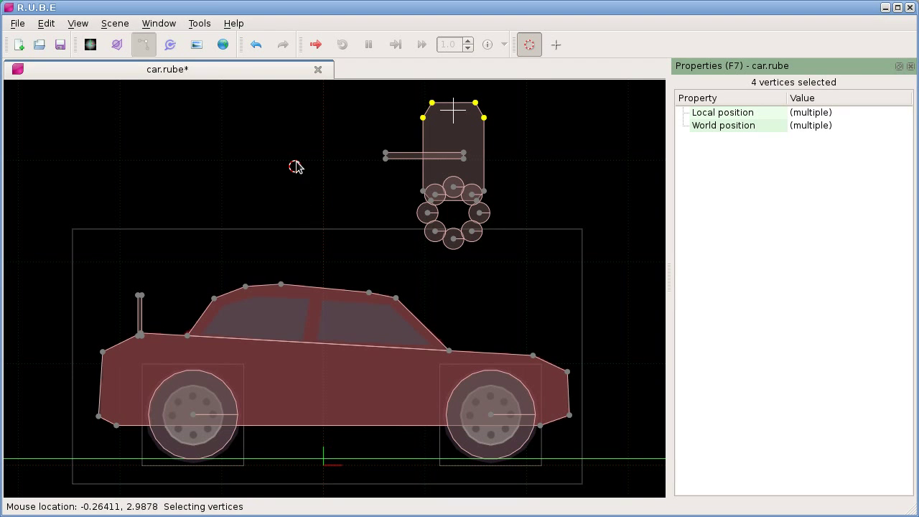
pyautogui.press('c')
pyautogui.moveTo(314, 273); pyautogui.dragTo(393, 233, button='right')
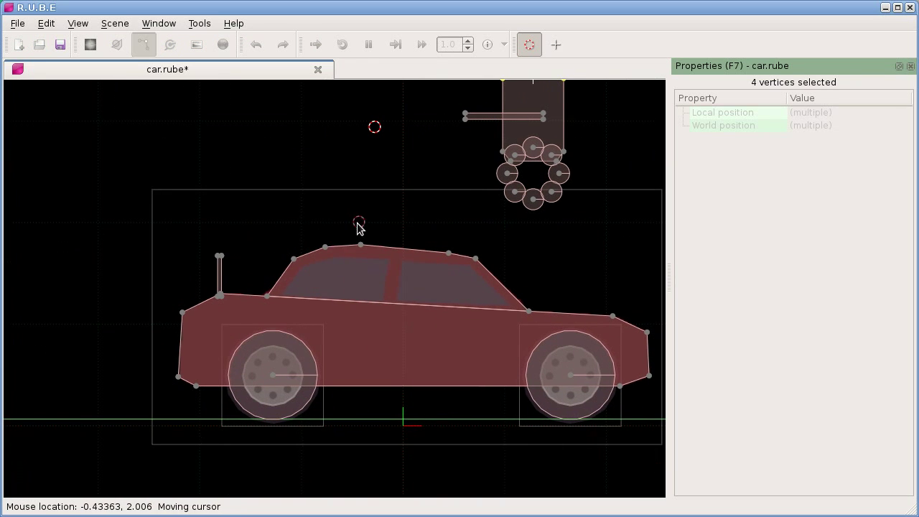
# Place the cursor at the antenna tip, then change its Y coordinate to 3
pyautogui.click(219, 250)
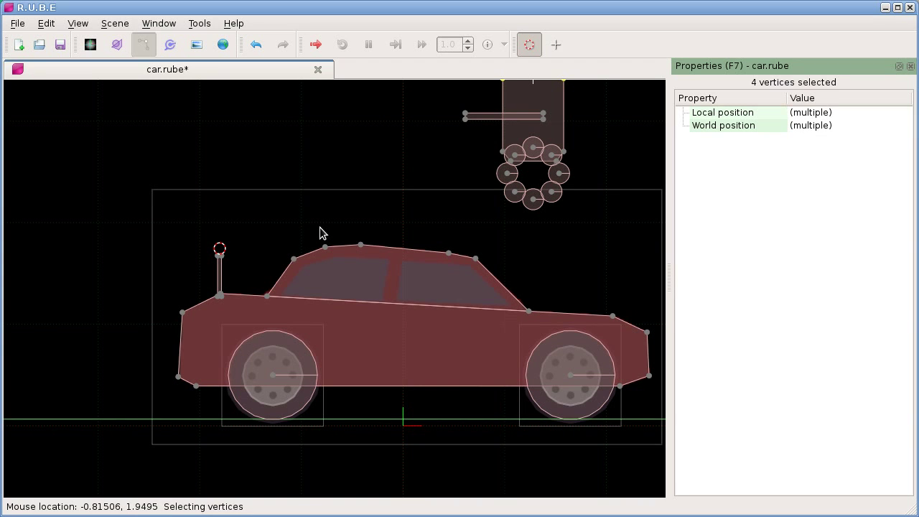
pyautogui.press('c')
pyautogui.press('c')
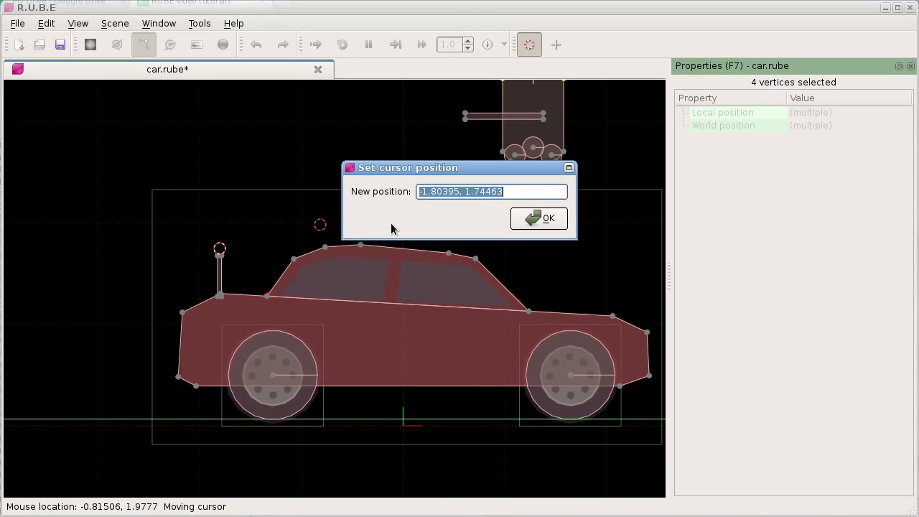
pyautogui.press('End')
pyautogui.hotkey('shift', 'Left')
pyautogui.hotkey('shift', 'Left')
pyautogui.hotkey('shift', 'Left')
pyautogui.hotkey('shift', 'Left')
pyautogui.hotkey('shift', 'Left')
pyautogui.hotkey('shift', 'Left')
pyautogui.hotkey('shift', 'Left')
pyautogui.write('3')
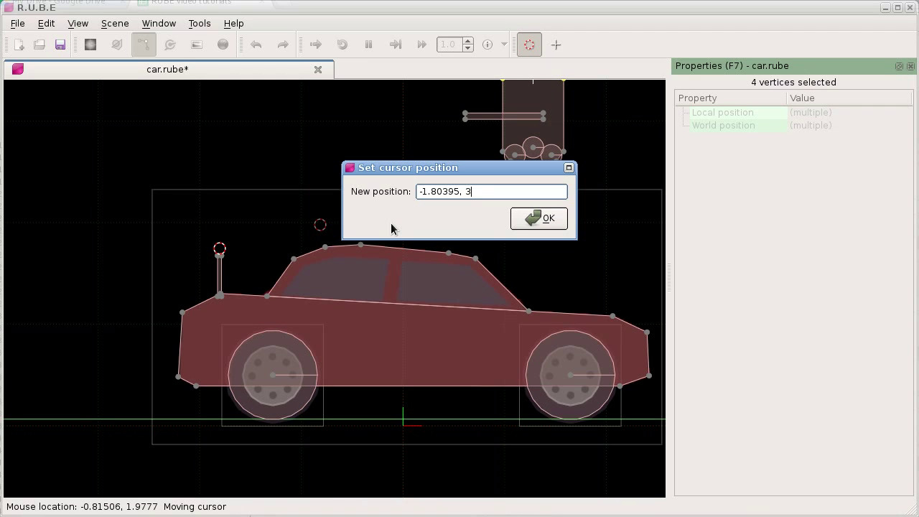
pyautogui.press('Return')
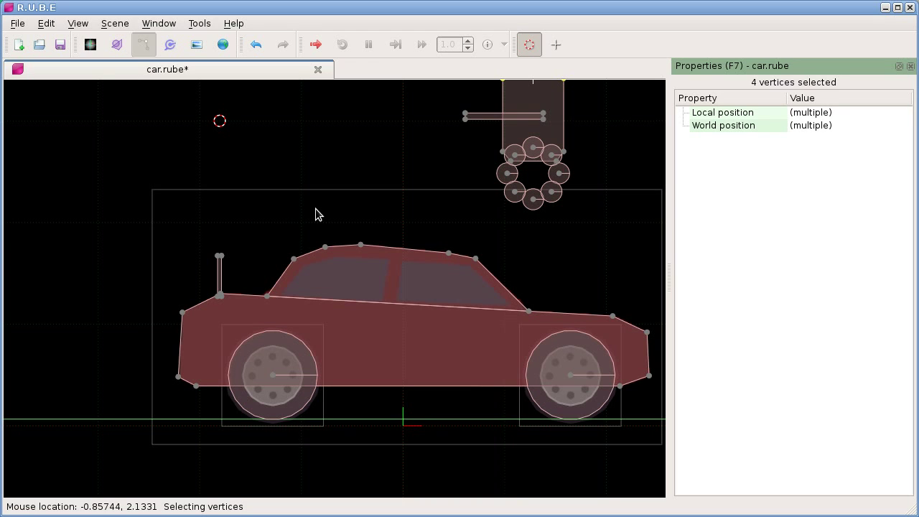
# Pan to the top of the player body and drop the cursor marker above the car
pyautogui.press('c')
pyautogui.press('c')
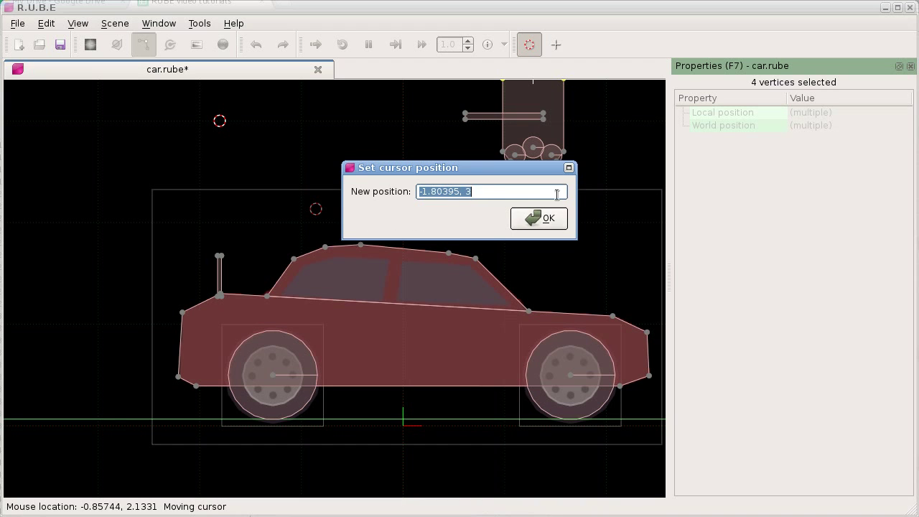
pyautogui.click(569, 167)
pyautogui.moveTo(404, 158); pyautogui.dragTo(388, 247, button='right')
pyautogui.press('c')
pyautogui.click(315, 222)
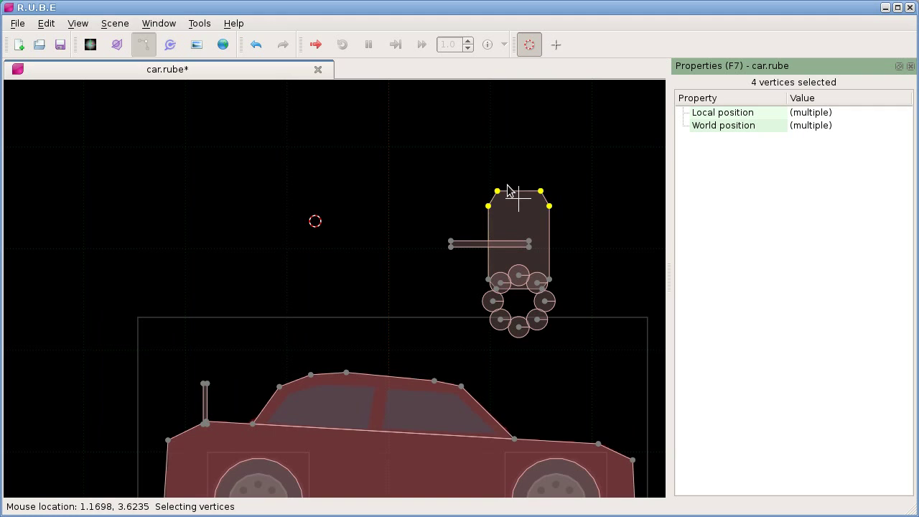
# Pick the bar's top-right vertex and copy the cursor position 1.28086, 3.49383 from the prompt
pyautogui.scroll(4, 447, 168)
pyautogui.moveTo(260, 196); pyautogui.dragTo(422, 272)
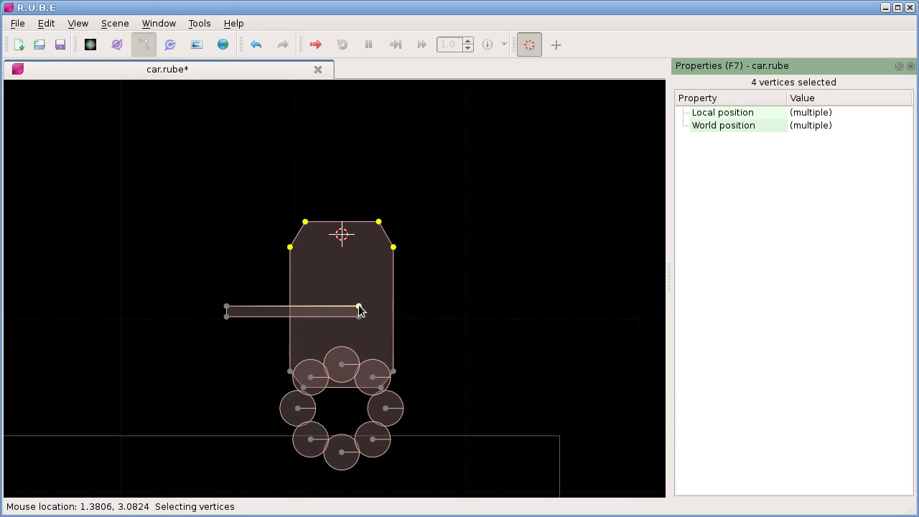
pyautogui.moveTo(358, 307)
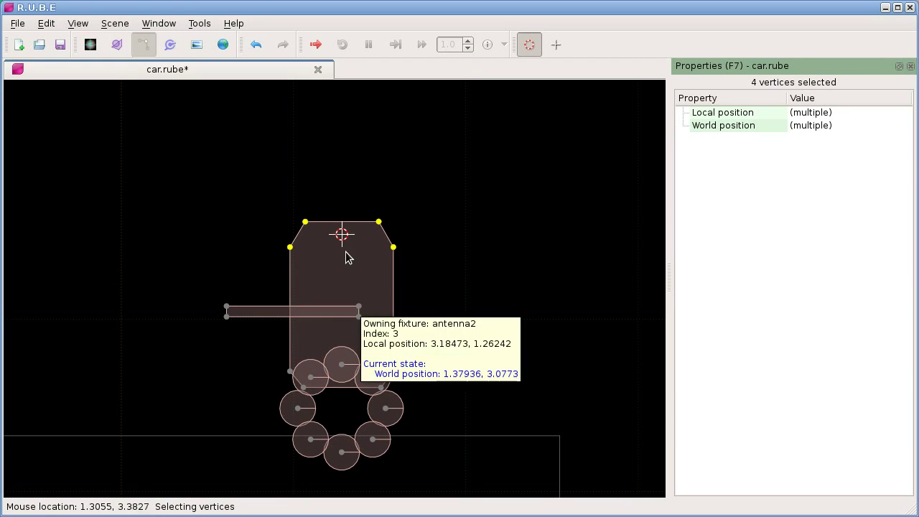
pyautogui.click(359, 307)
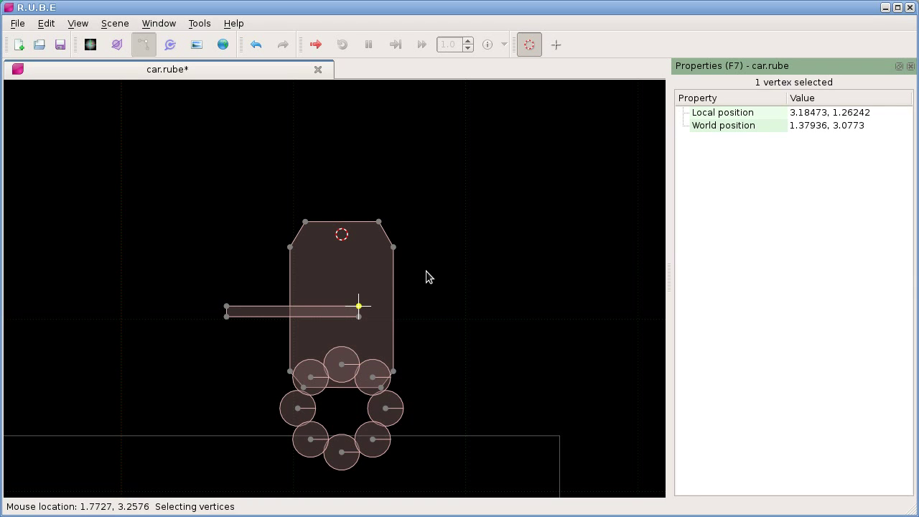
pyautogui.press('c')
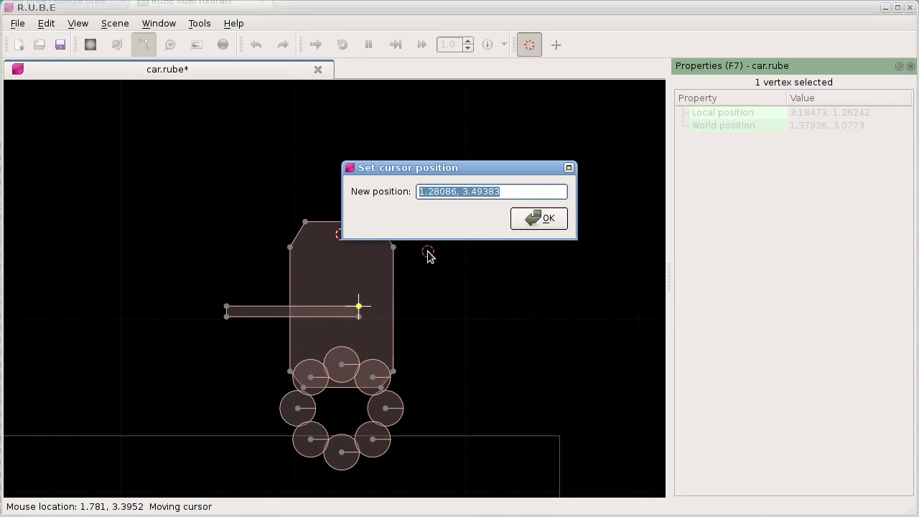
pyautogui.press('Return')
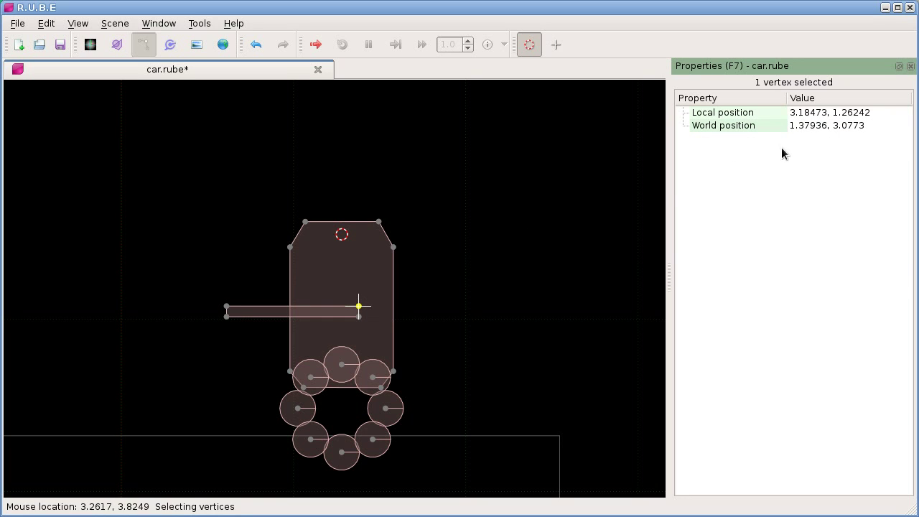
# Paste the copied coordinates into the vertex's Local position, then undo it
pyautogui.doubleClick(807, 113)
pyautogui.write('1.28086, 3.49383')
pyautogui.press('Return')
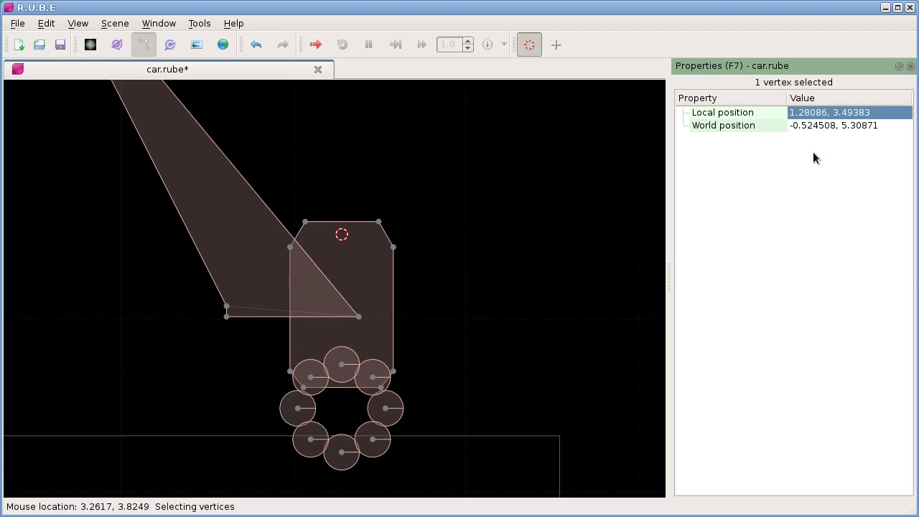
pyautogui.hotkey('ctrl', 'z')
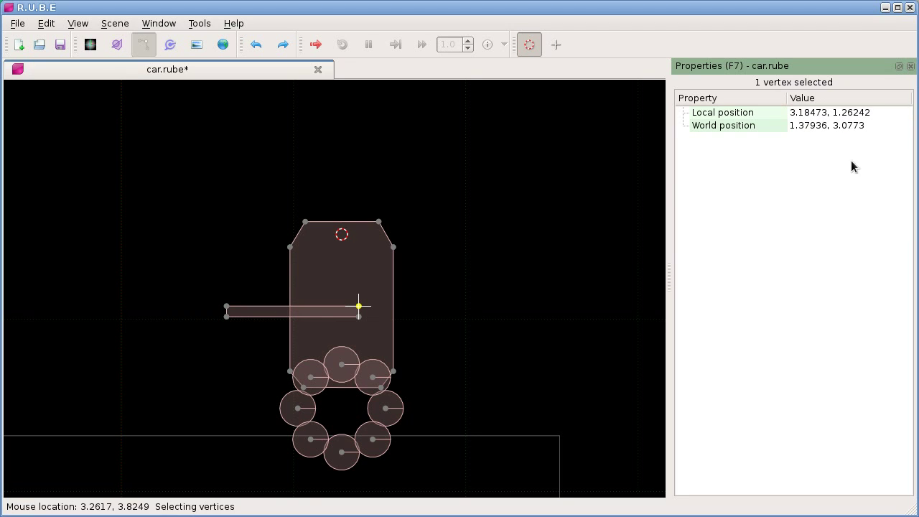
# Paste 1.28086, 3.49383 into the vertex's World position and zoom out
pyautogui.doubleClick(810, 125)
pyautogui.write('1.28086, 3.49383')
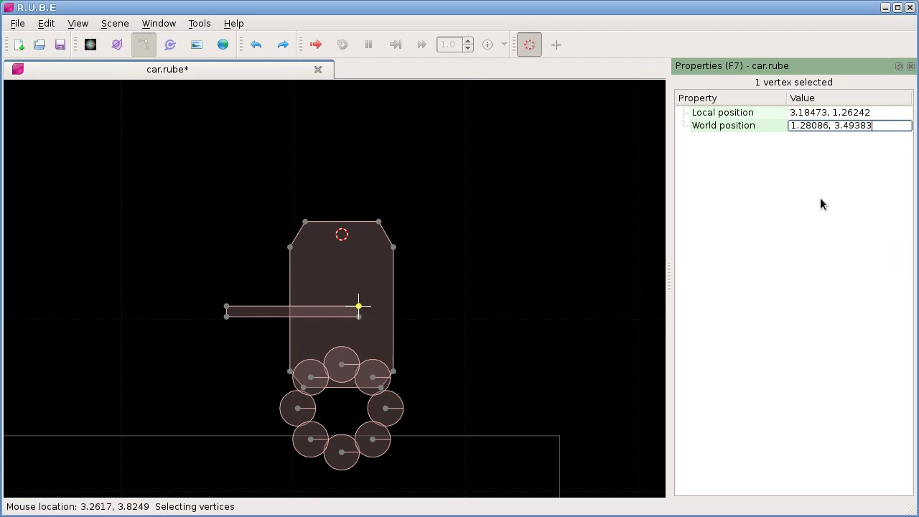
pyautogui.press('Return')
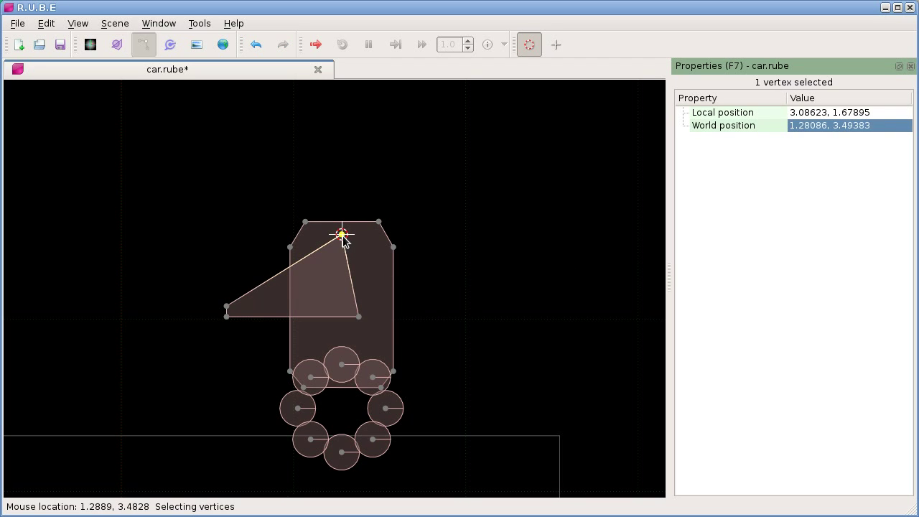
pyautogui.moveTo(342, 238)
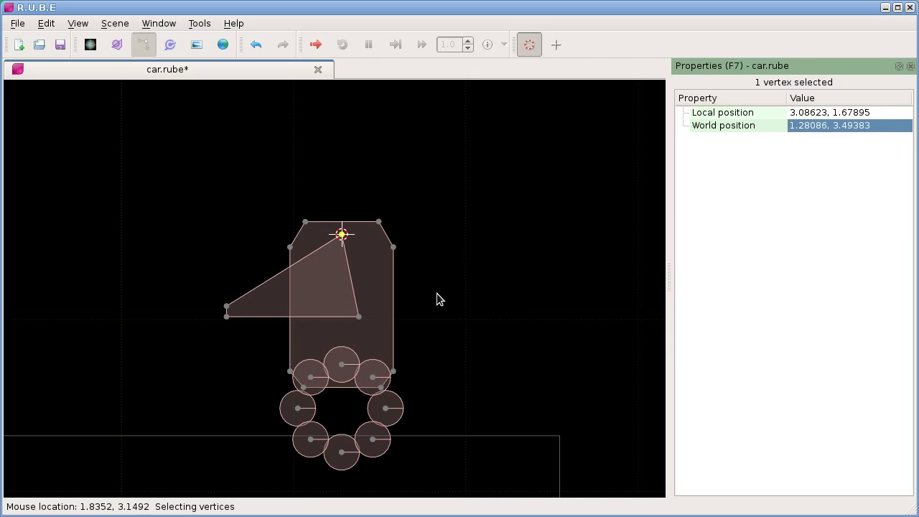
pyautogui.scroll(-1, 435, 322)
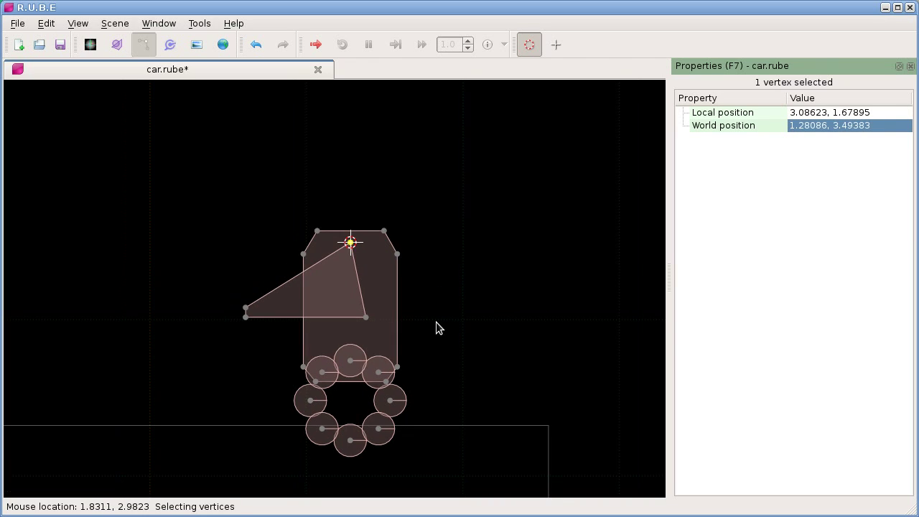
pyautogui.scroll(-3, 436, 318)
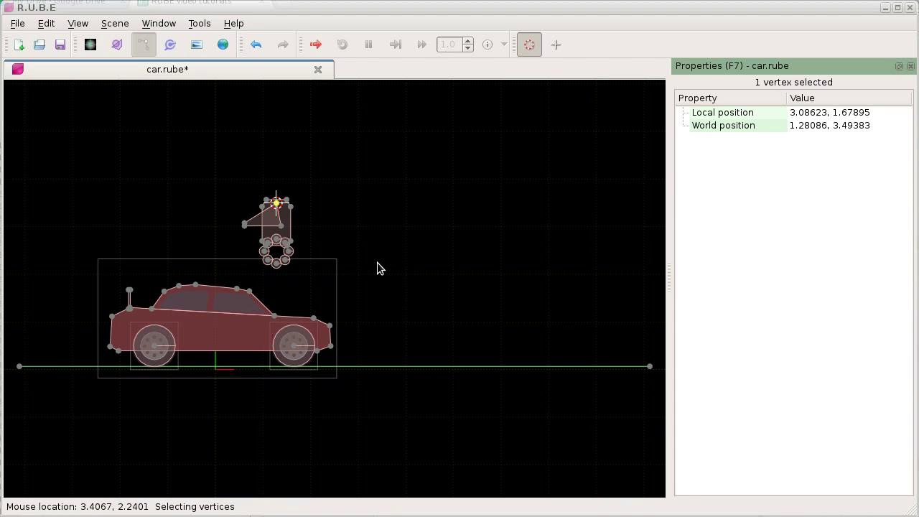
# Box-select the figure's two bodies in body mode, then view them in fixture mode, toggling B and F
pyautogui.moveTo(380, 268); pyautogui.dragTo(386, 272, button='right')
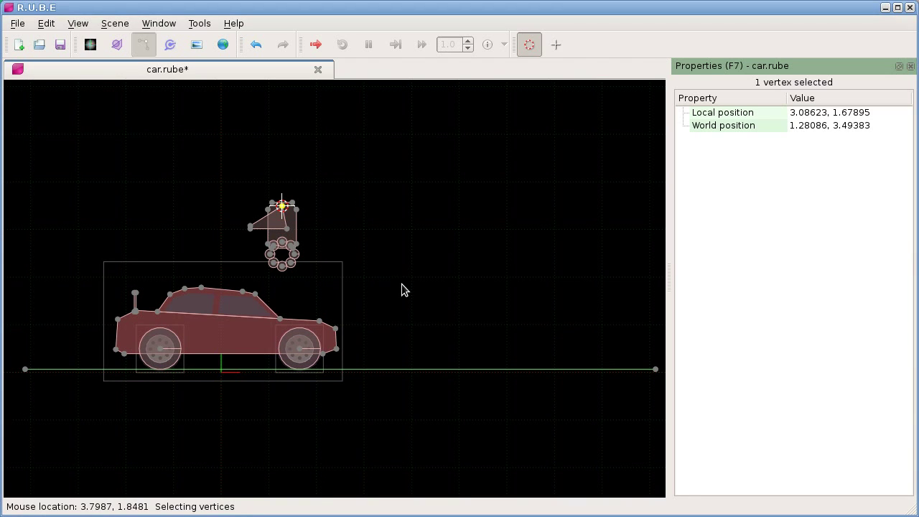
pyautogui.press('Tab')
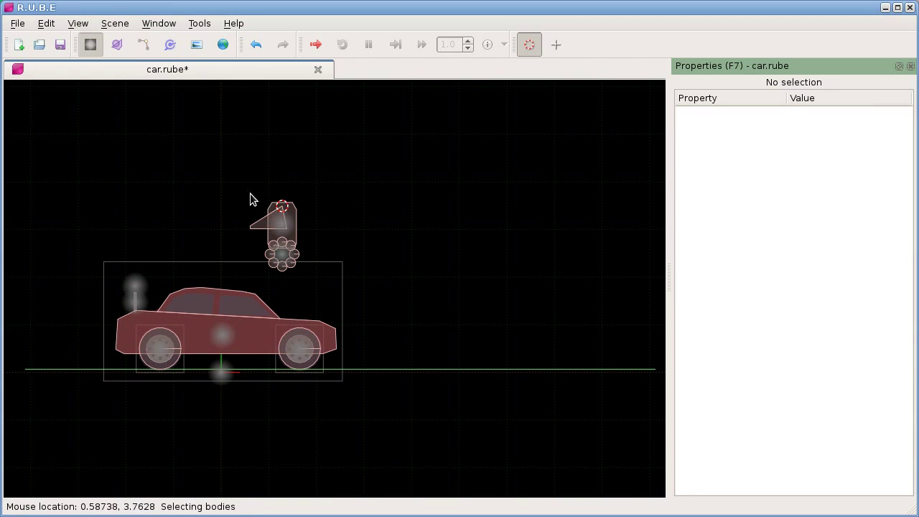
pyautogui.moveTo(251, 197); pyautogui.dragTo(304, 279)
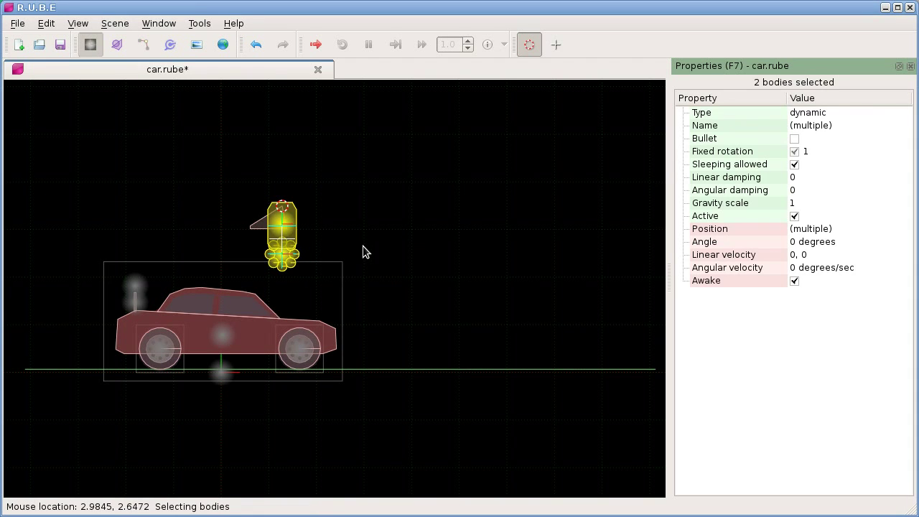
pyautogui.press('Tab')
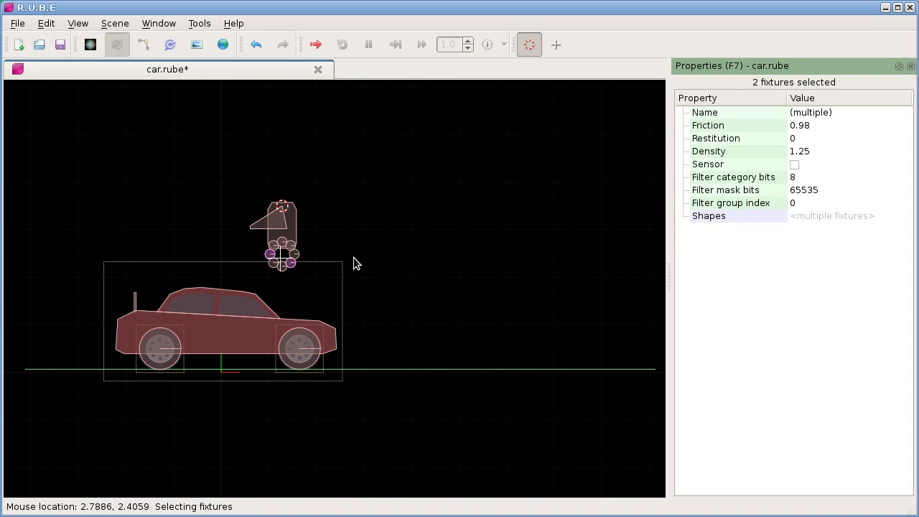
pyautogui.scroll(8, 277, 258)
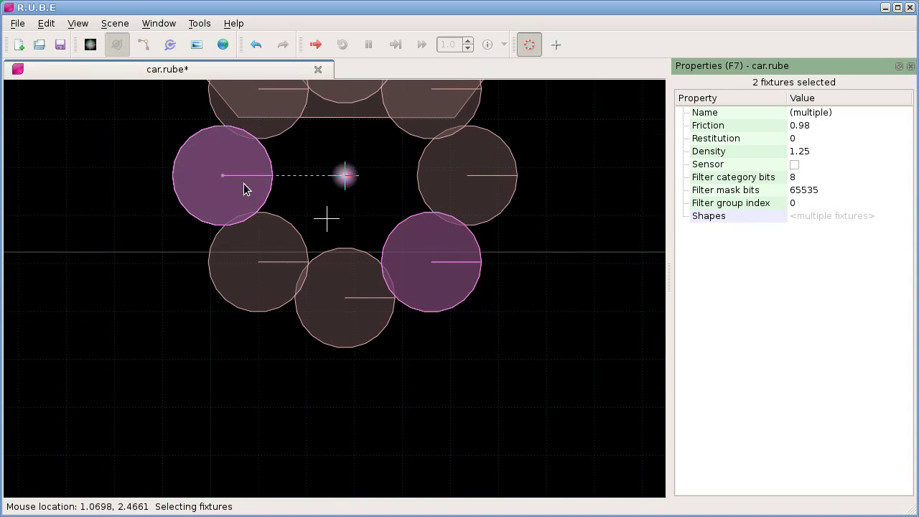
pyautogui.moveTo(526, 362); pyautogui.dragTo(480, 409, button='right')
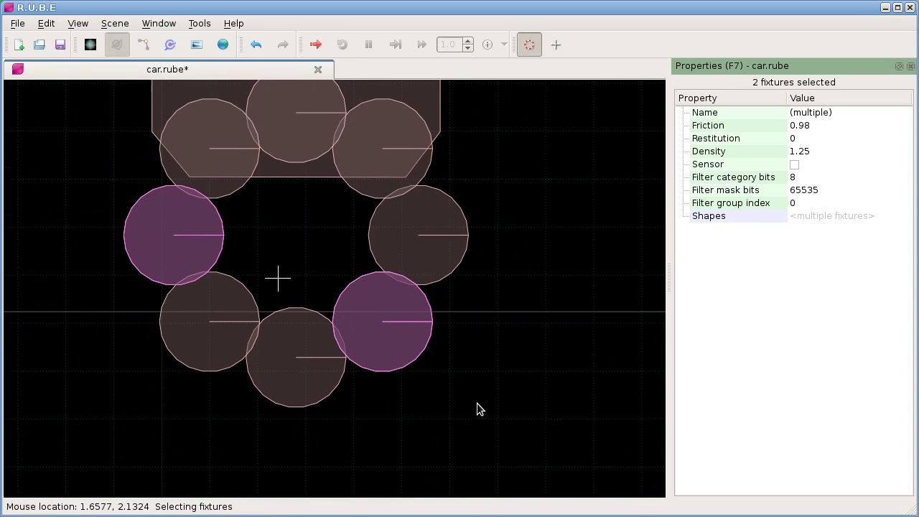
pyautogui.scroll(-2, 476, 403)
pyautogui.scroll(-2, 517, 351)
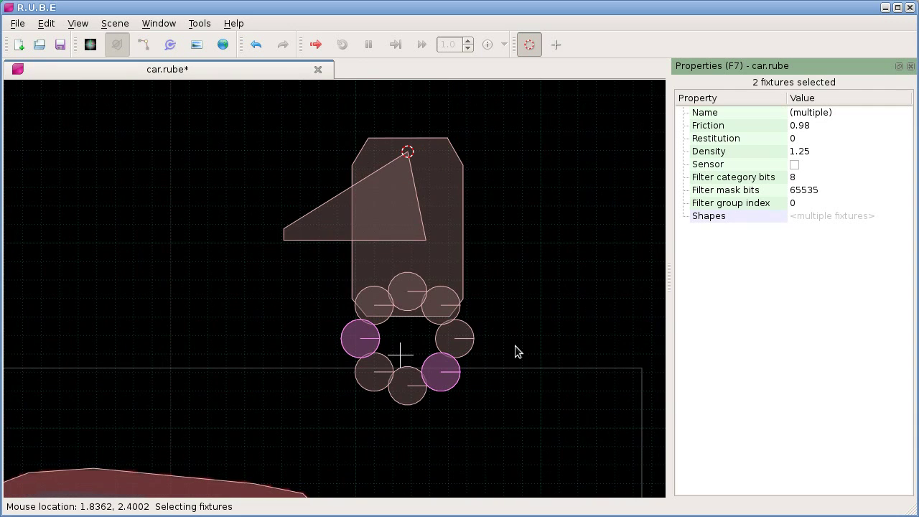
pyautogui.press('b')
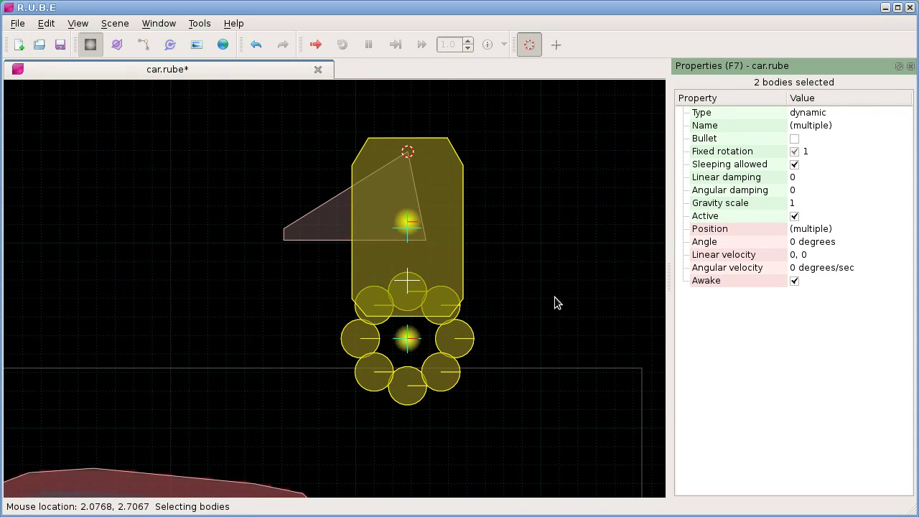
pyautogui.press('f')
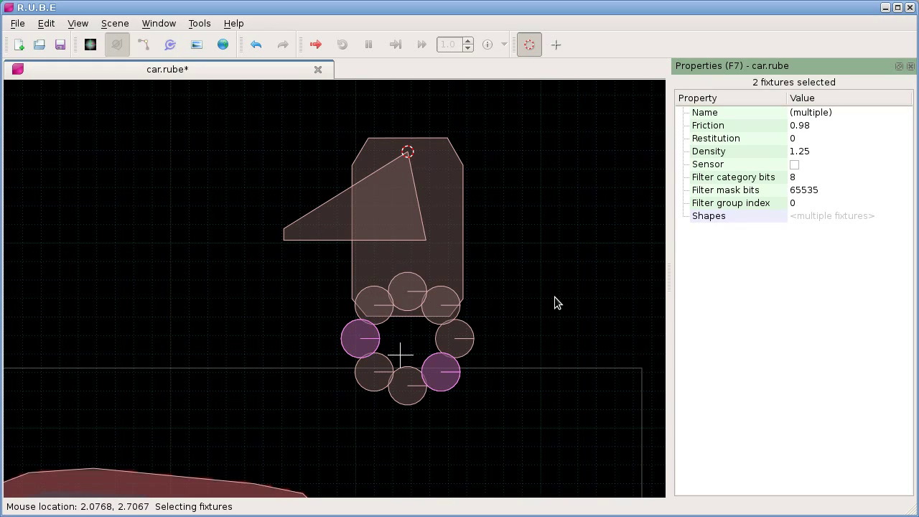
# Open extra views of car.rube and tile them into a four-pane grid
pyautogui.hotkey('ctrl', 'shift', 'n')
pyautogui.hotkey('ctrl', 'shift', 'n')
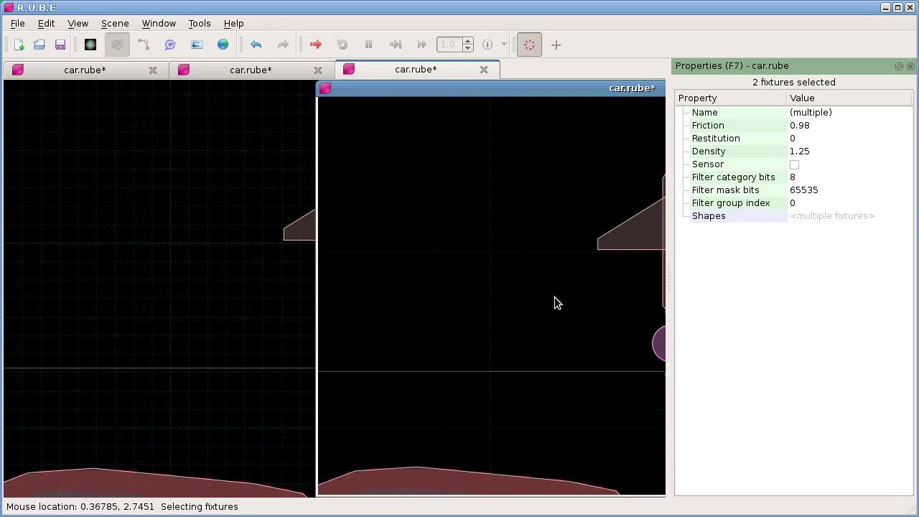
pyautogui.hotkey('ctrl', 't')
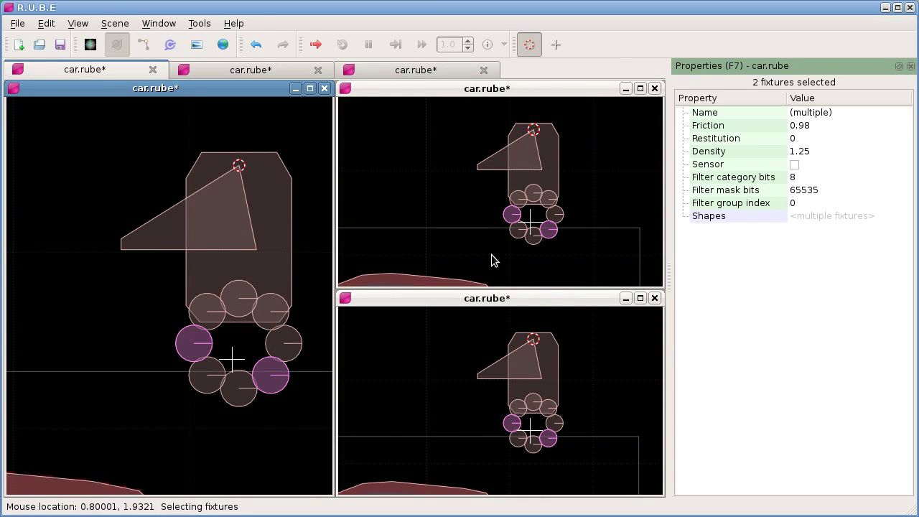
pyautogui.hotkey('ctrl', 'shift', 'n')
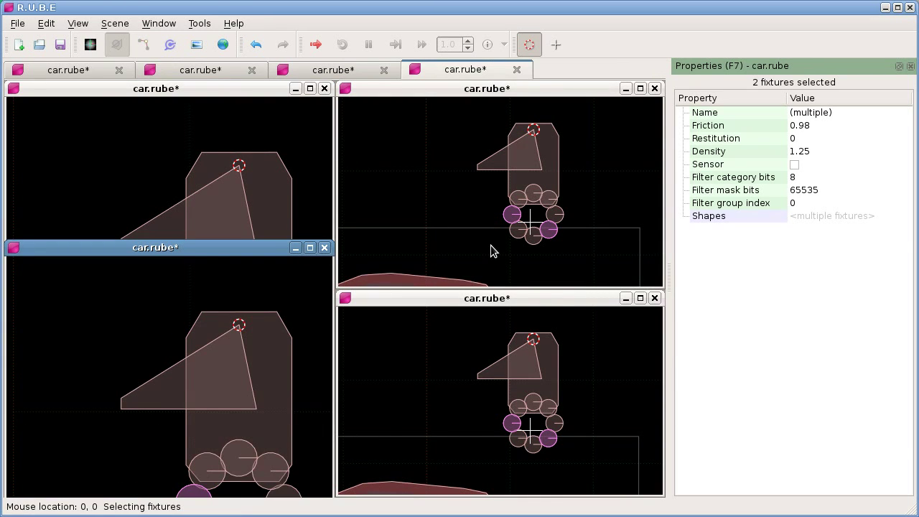
pyautogui.hotkey('ctrl', 't')
# Put the top-left view in body mode and the bottom-left in joint, then fixture mode
pyautogui.moveTo(250, 180); pyautogui.dragTo(226, 185, button='right')
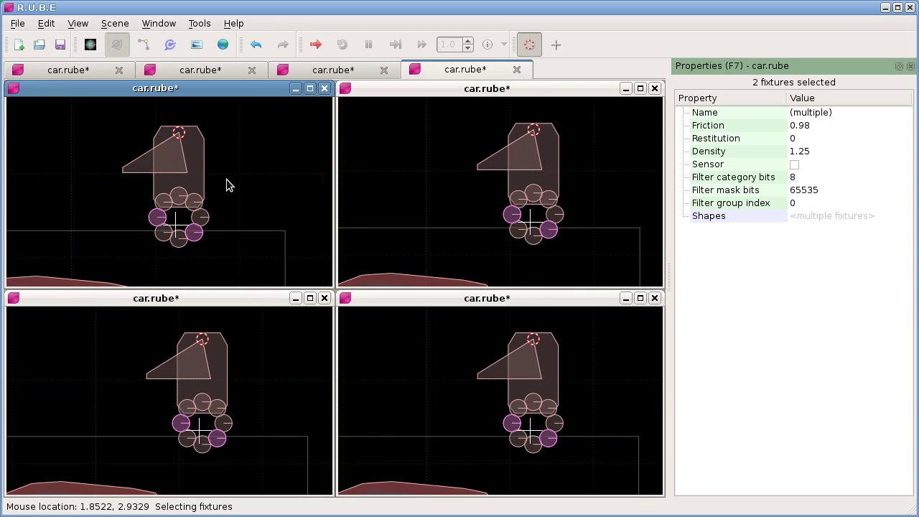
pyautogui.press('b')
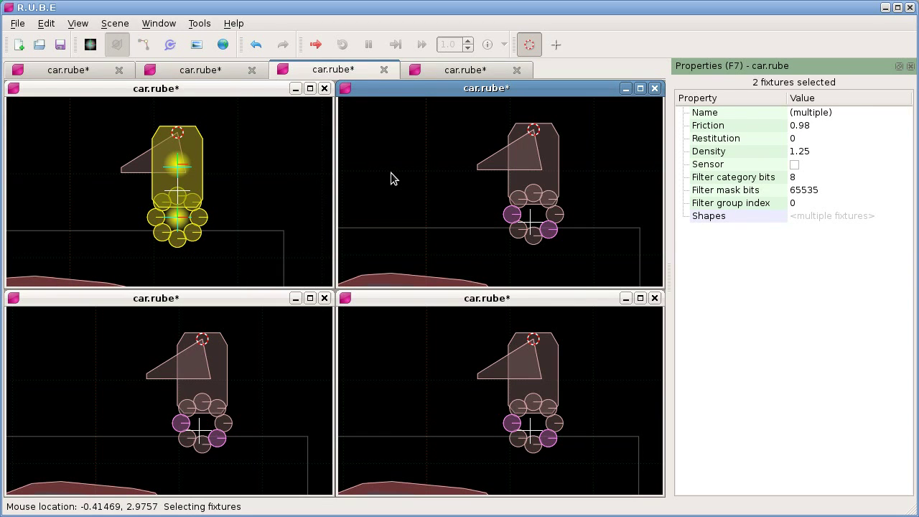
pyautogui.moveTo(272, 371); pyautogui.dragTo(259, 366, button='right')
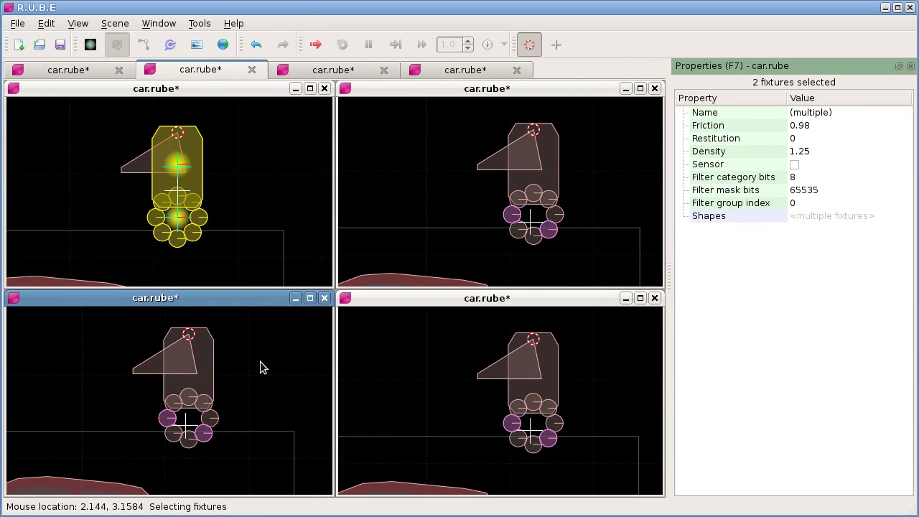
pyautogui.press('j')
pyautogui.scroll(-2, 81, 410)
pyautogui.moveTo(82, 409); pyautogui.dragTo(169, 363, button='right')
pyautogui.press('f')
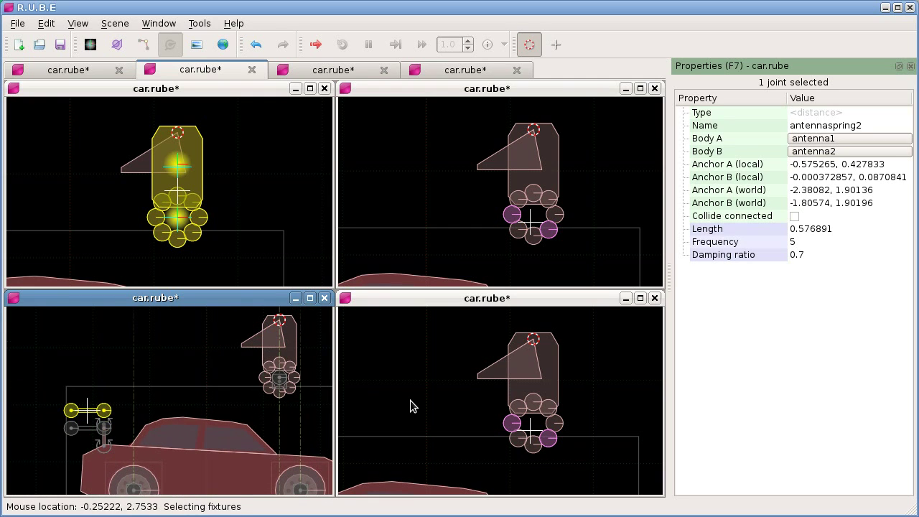
# Set the bottom-right view to vertex mode and select three vertices on the arm's left side
pyautogui.moveTo(410, 406); pyautogui.dragTo(398, 402, button='right')
pyautogui.press('v')
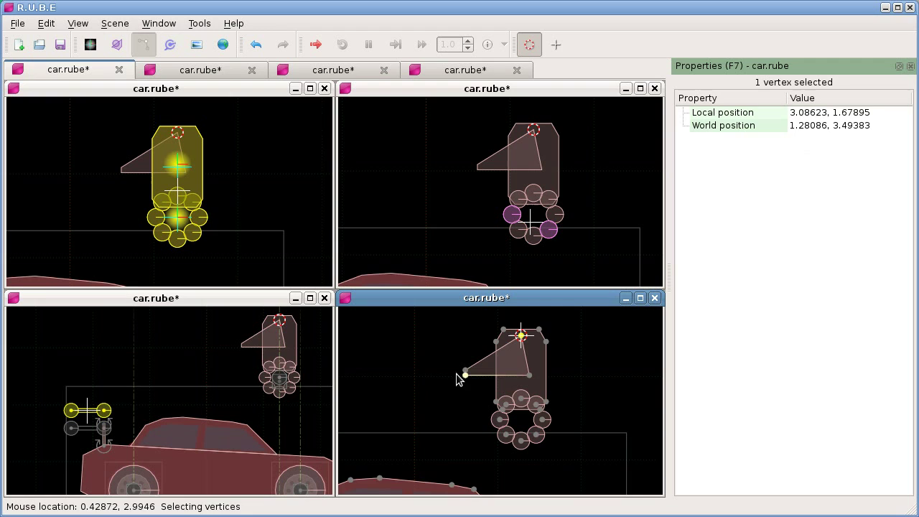
pyautogui.scroll(1, 466, 359)
pyautogui.moveTo(430, 328); pyautogui.dragTo(505, 392)
pyautogui.moveTo(440, 328); pyautogui.dragTo(422, 353, button='right')
pyautogui.scroll(1, 422, 353)
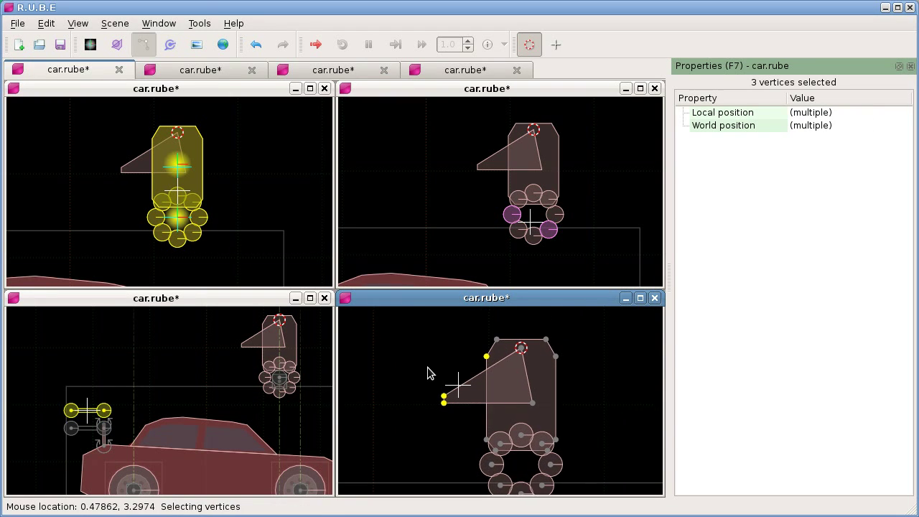